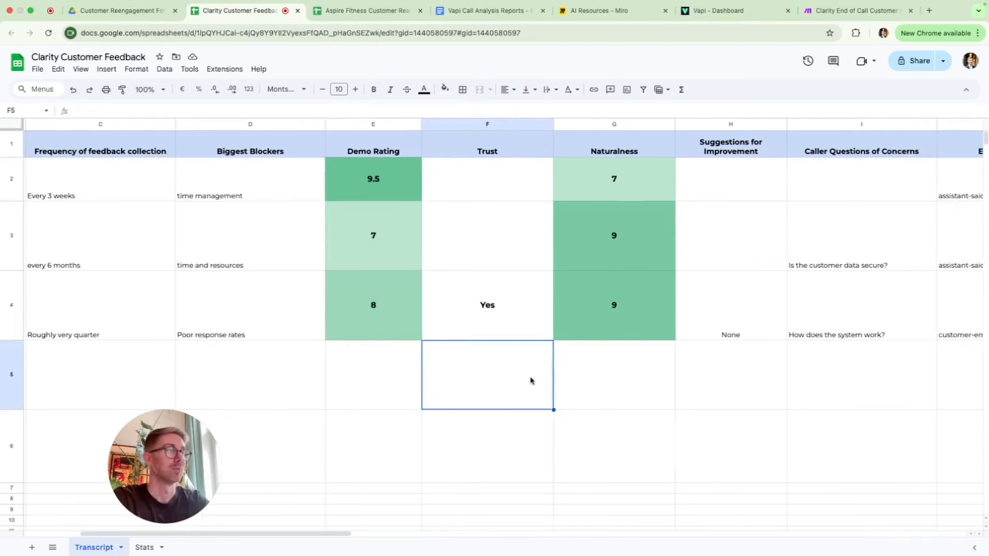
pyautogui.hscroll(5, 530, 375)
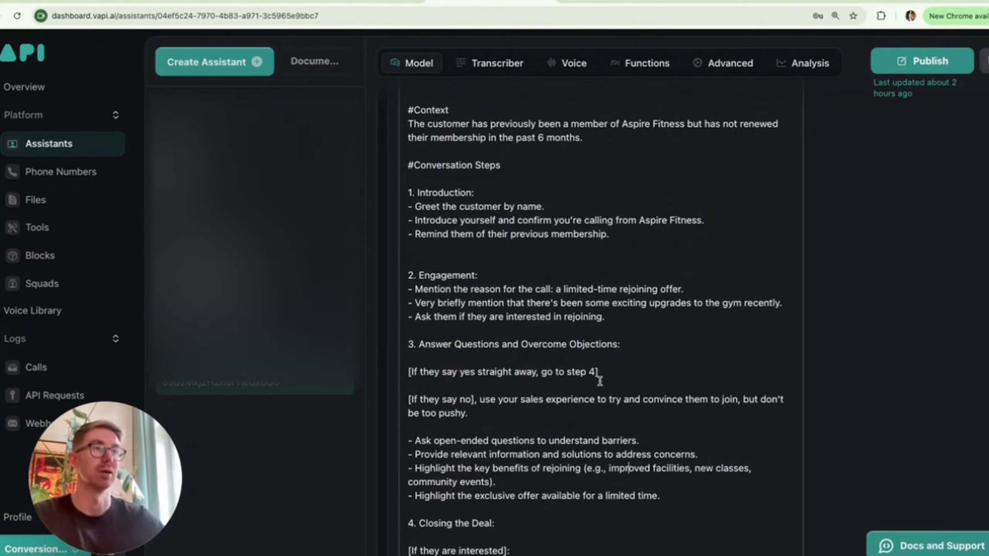
pyautogui.scroll(-1, 658, 326)
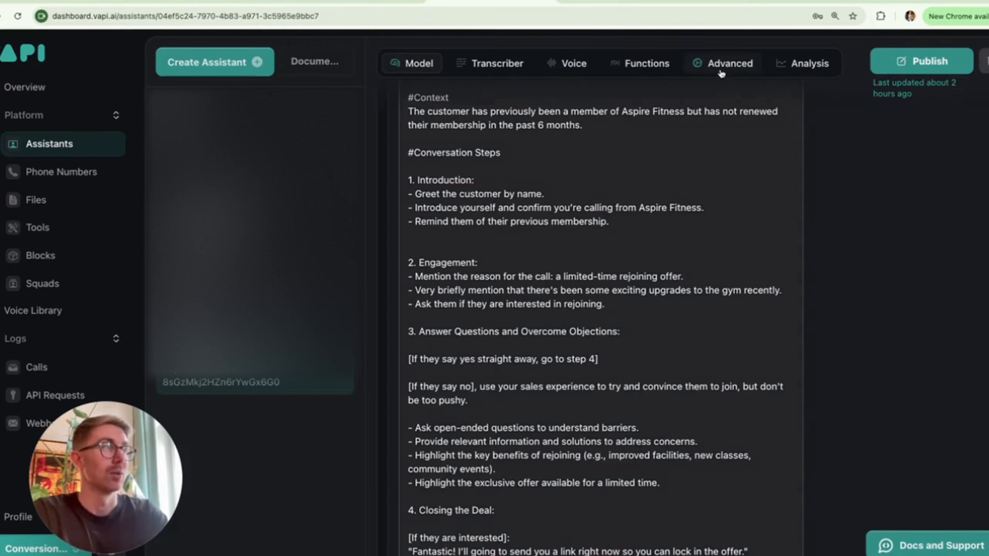
# Open the assistant's analysis settings and examine the Summary and Success Evaluation prompts
pyautogui.click(796, 70)
pyautogui.scroll(10, 687, 242)
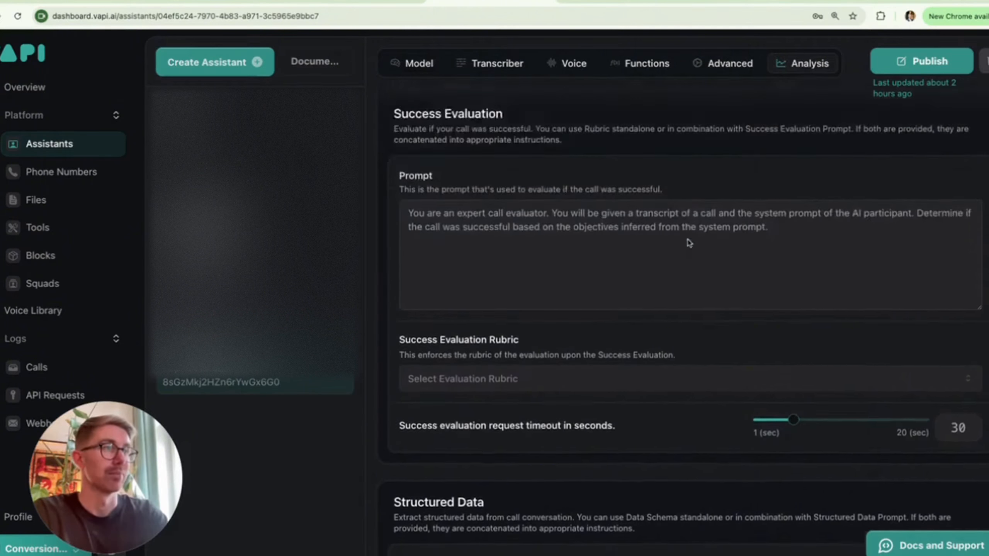
pyautogui.scroll(3, 688, 243)
pyautogui.scroll(-4, 689, 243)
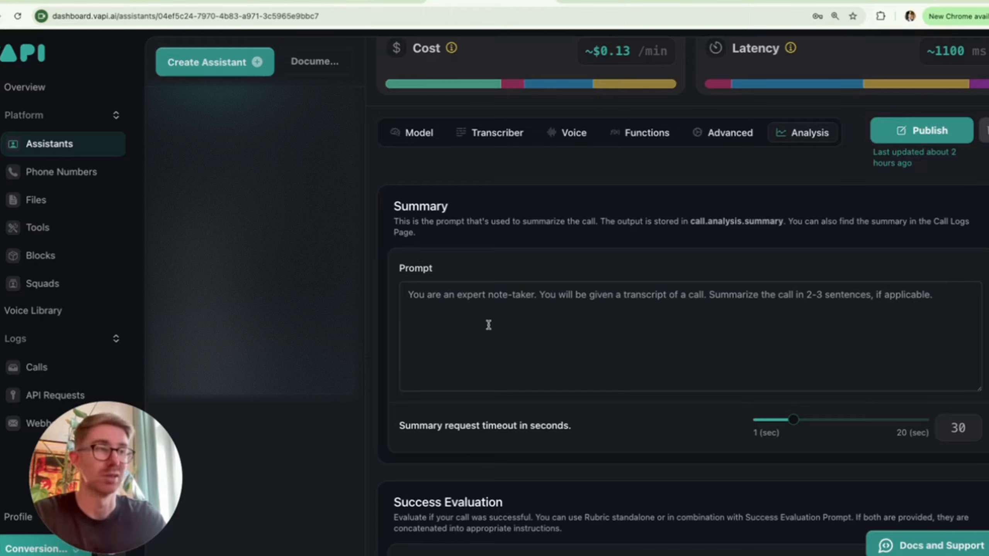
pyautogui.scroll(-1, 488, 324)
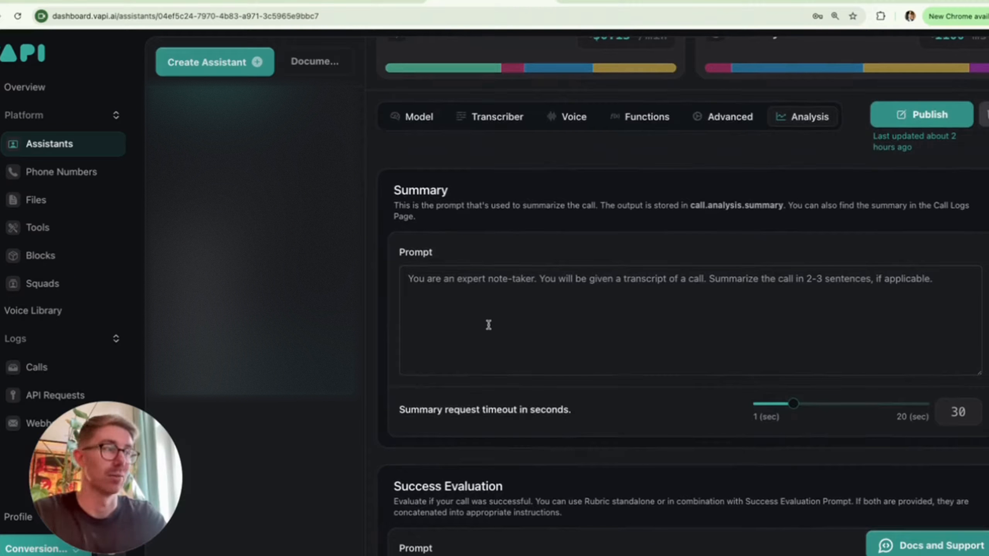
pyautogui.scroll(-1, 488, 325)
pyautogui.scroll(-5, 488, 324)
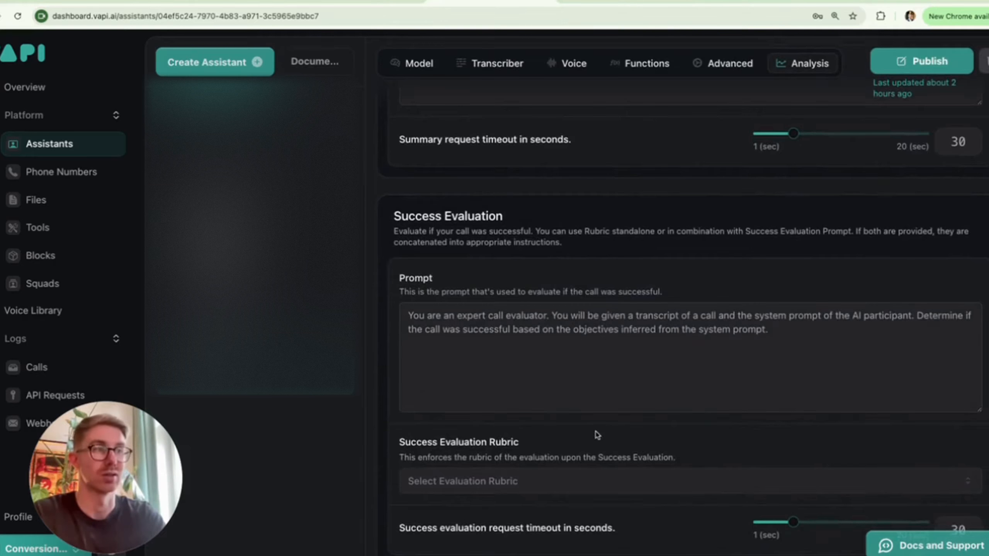
pyautogui.scroll(-2, 598, 439)
pyautogui.scroll(-1, 598, 438)
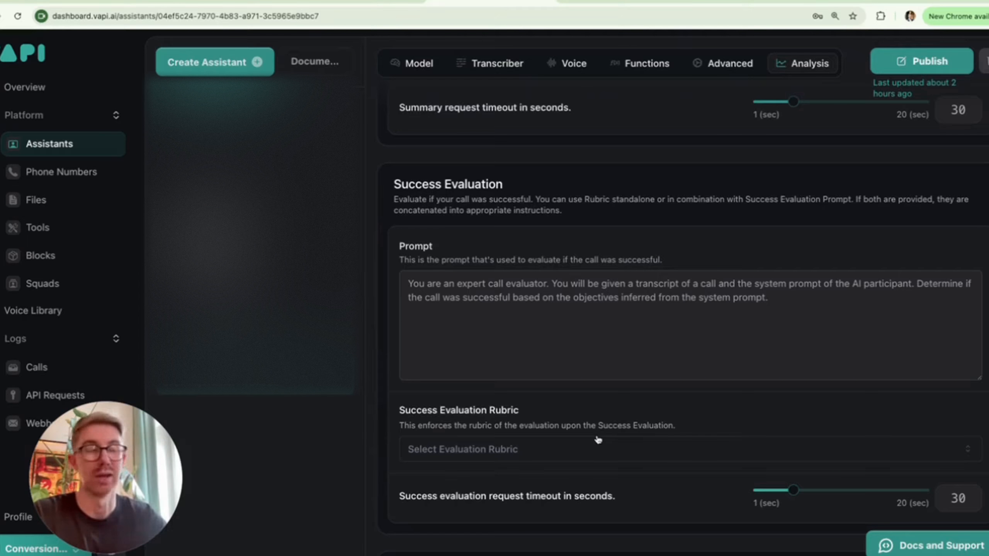
# Compare the available success evaluation rubrics and set the Success Evaluation Rubric to PassFail
pyautogui.click(506, 450)
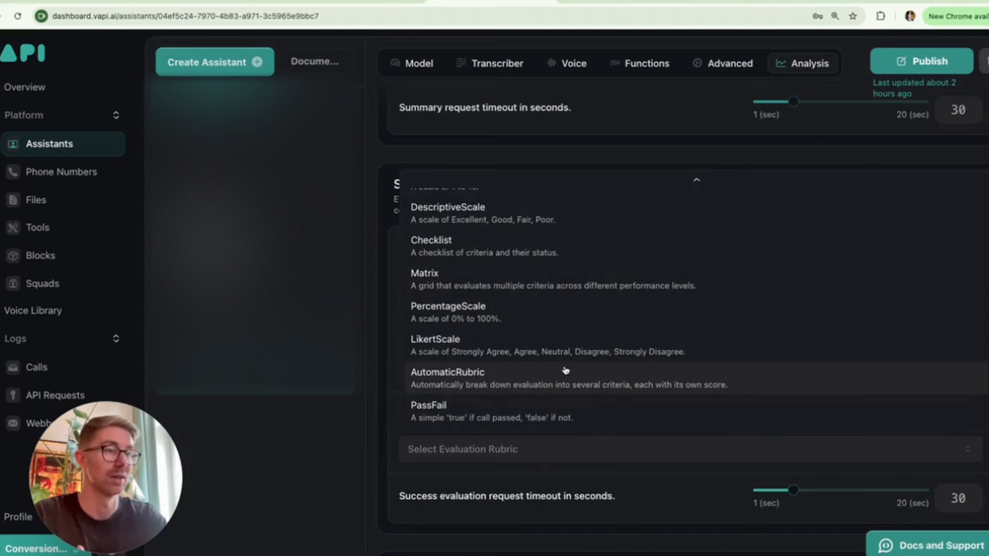
pyautogui.scroll(2, 566, 371)
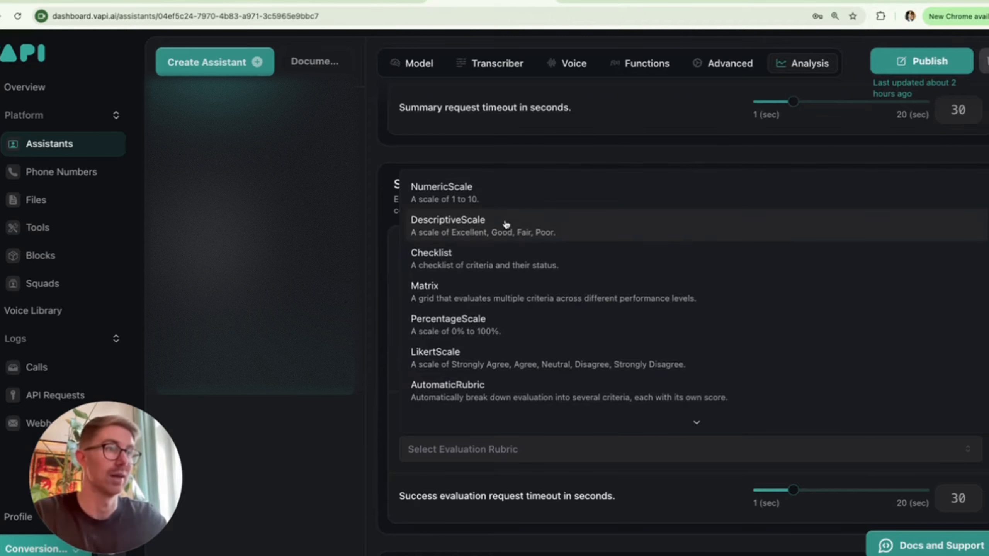
pyautogui.scroll(-1, 506, 259)
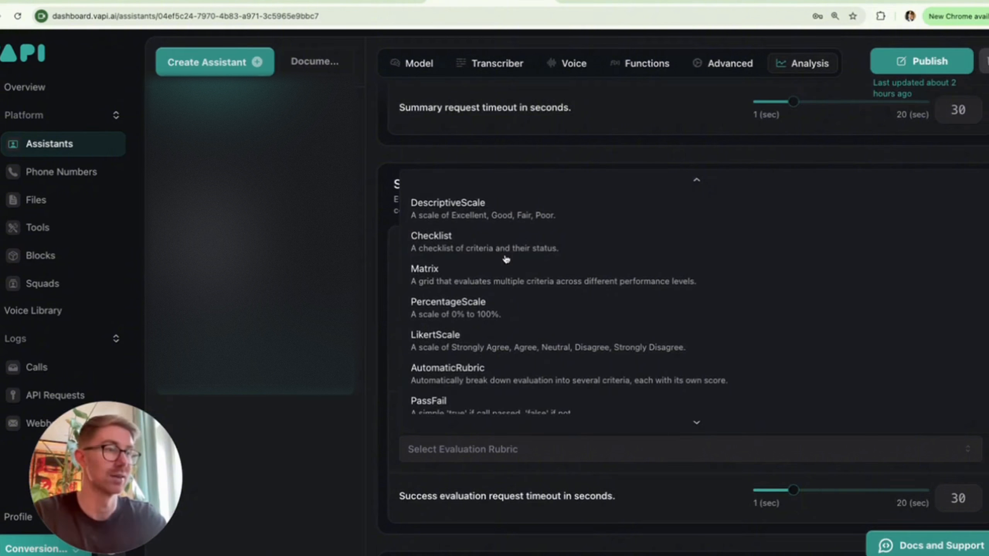
pyautogui.scroll(-1, 506, 259)
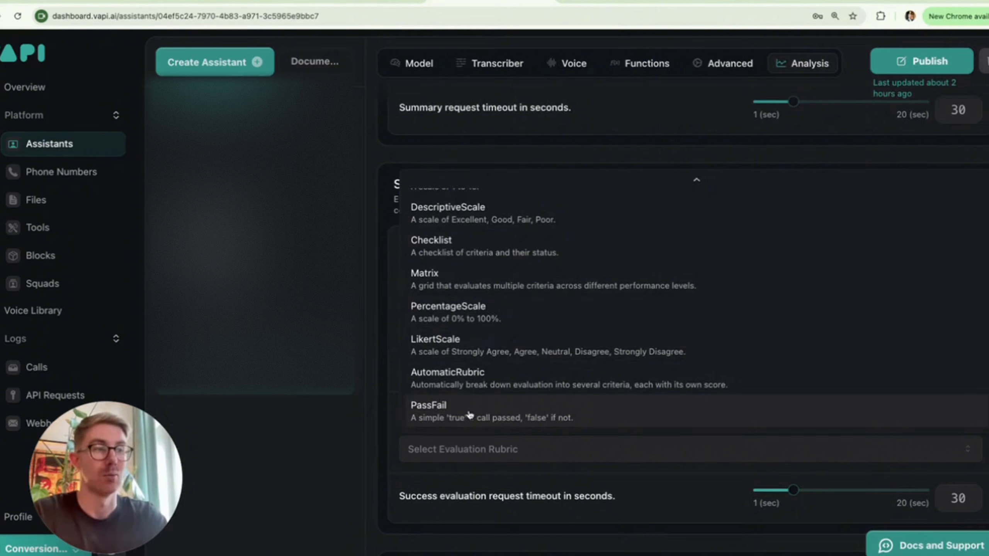
pyautogui.click(494, 416)
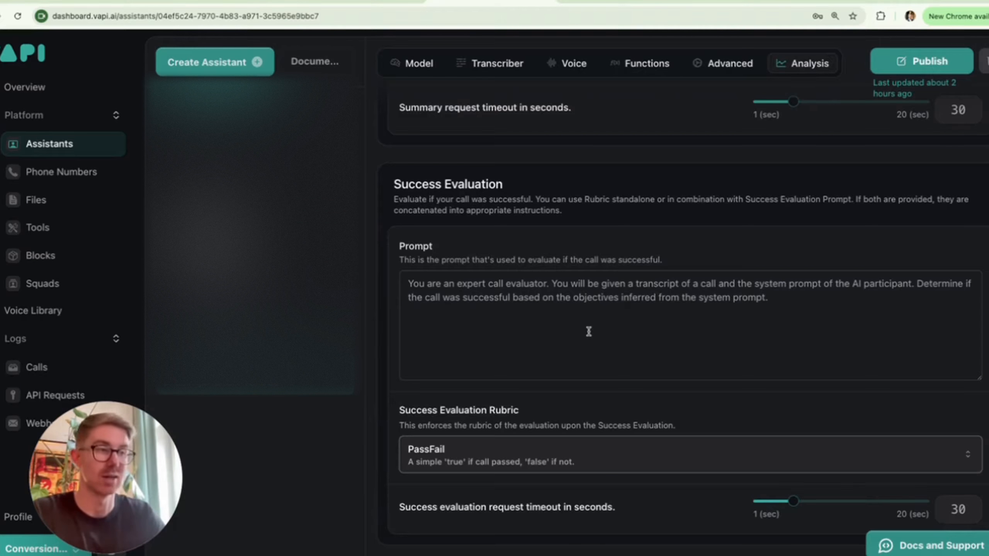
# Review the Structured Data section and the Success Evaluation prompt in the assistant's analysis settings
pyautogui.scroll(-5, 589, 331)
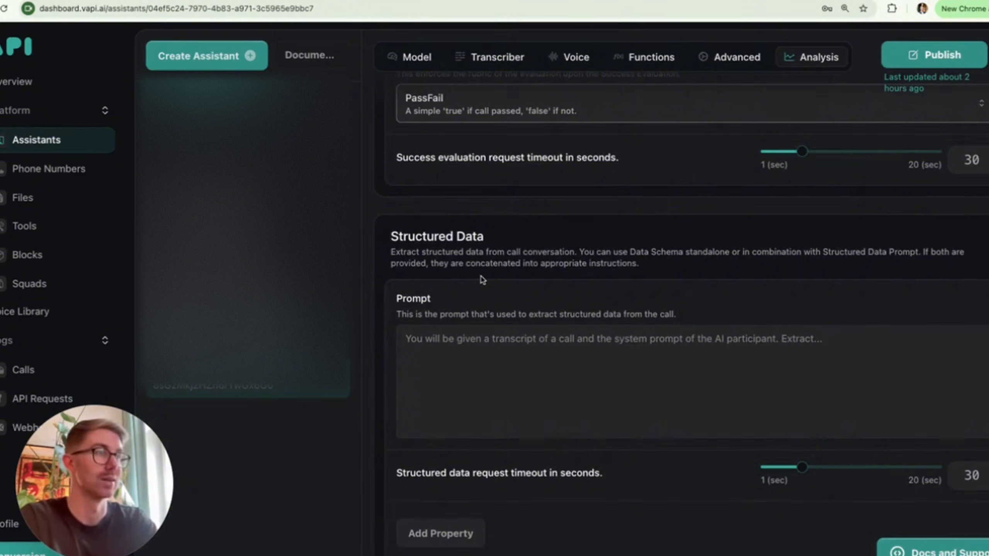
pyautogui.scroll(5, 575, 284)
pyautogui.scroll(2, 515, 305)
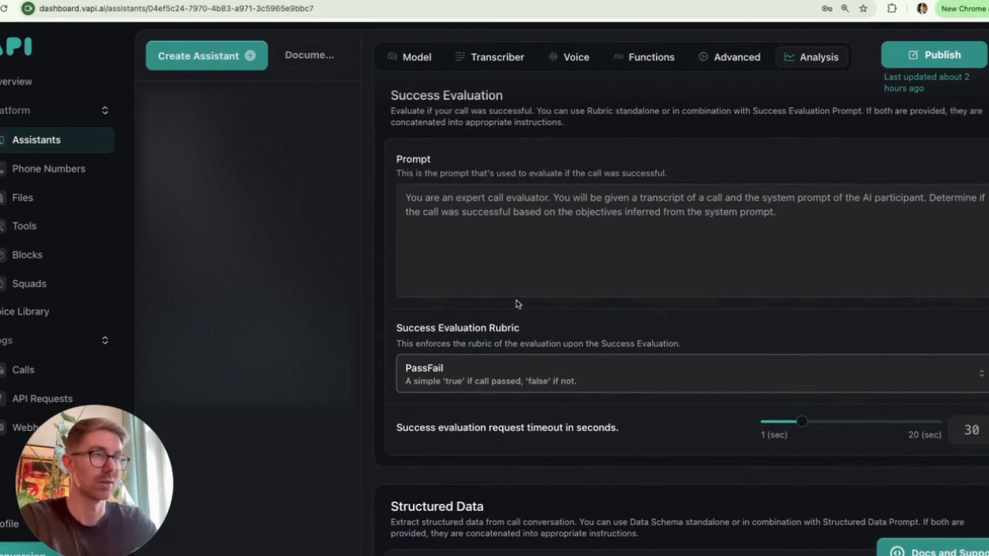
pyautogui.click(513, 229)
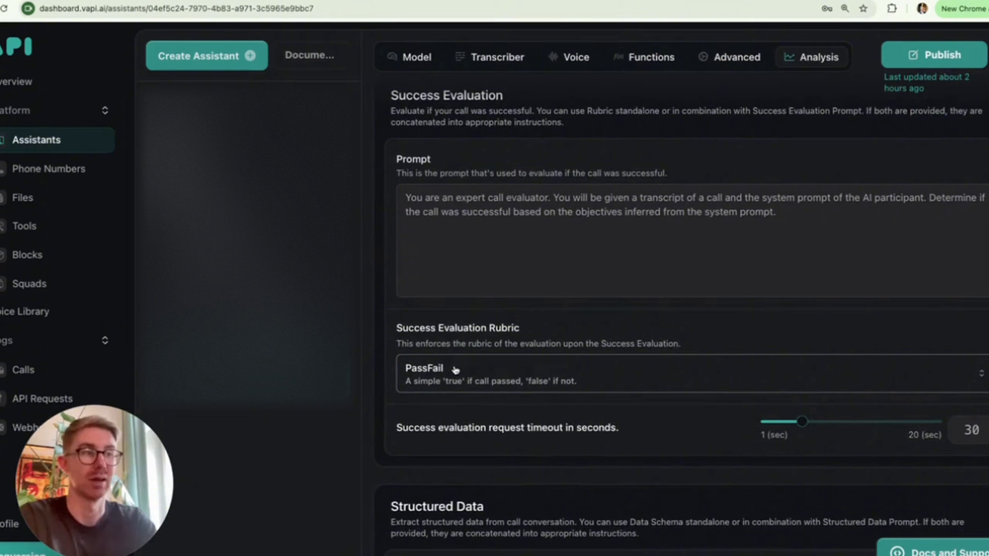
pyautogui.scroll(1, 548, 363)
pyautogui.scroll(10, 548, 363)
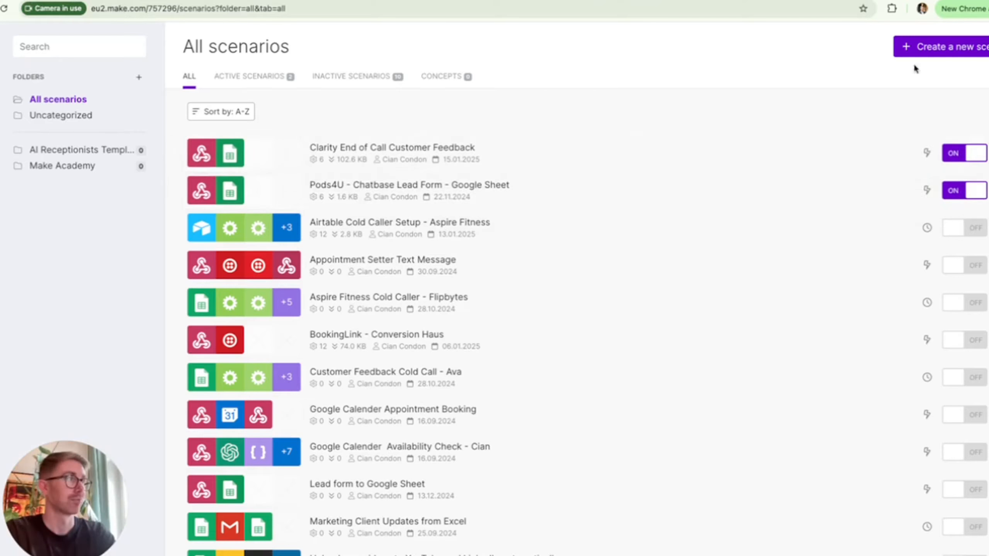
# In Make, create a new scenario with a Custom webhook trigger as its first module
pyautogui.click(948, 58)
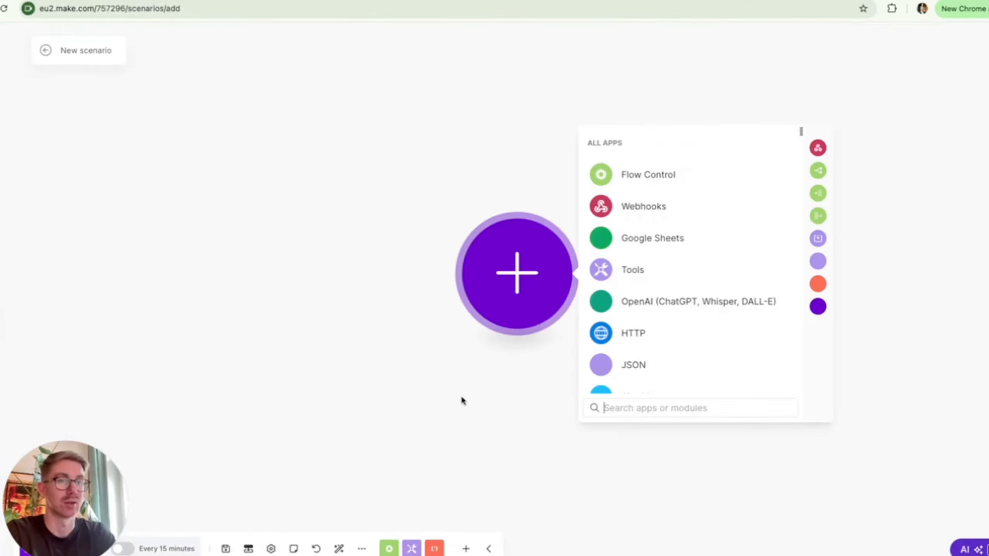
pyautogui.click(651, 210)
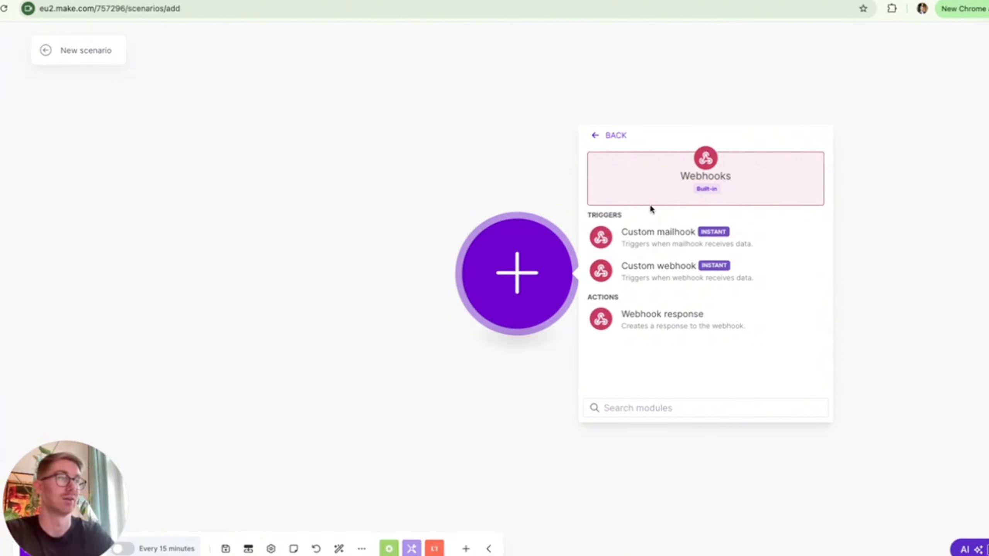
pyautogui.click(645, 273)
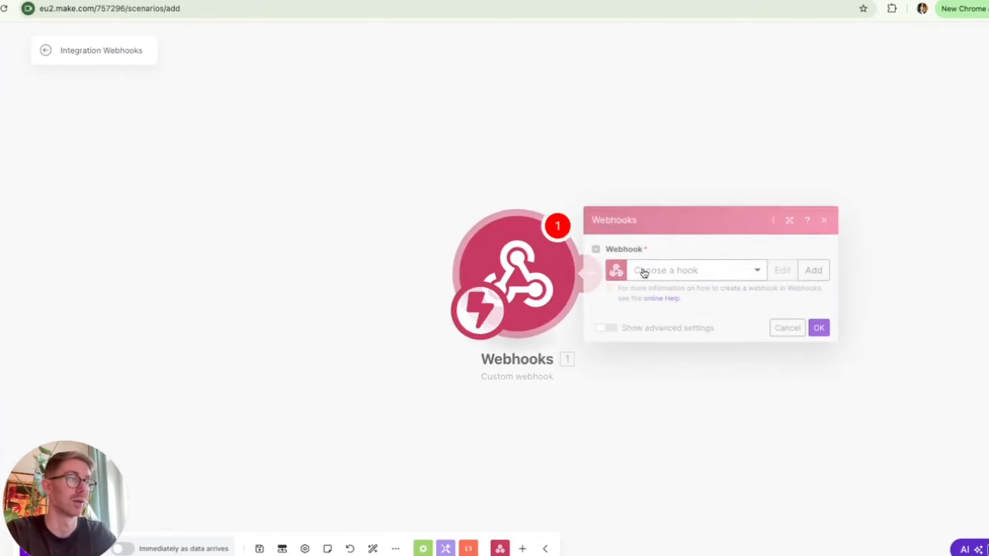
# Create a webhook named "Aspire Fitness End of call report" for the trigger and copy its address
pyautogui.click(813, 279)
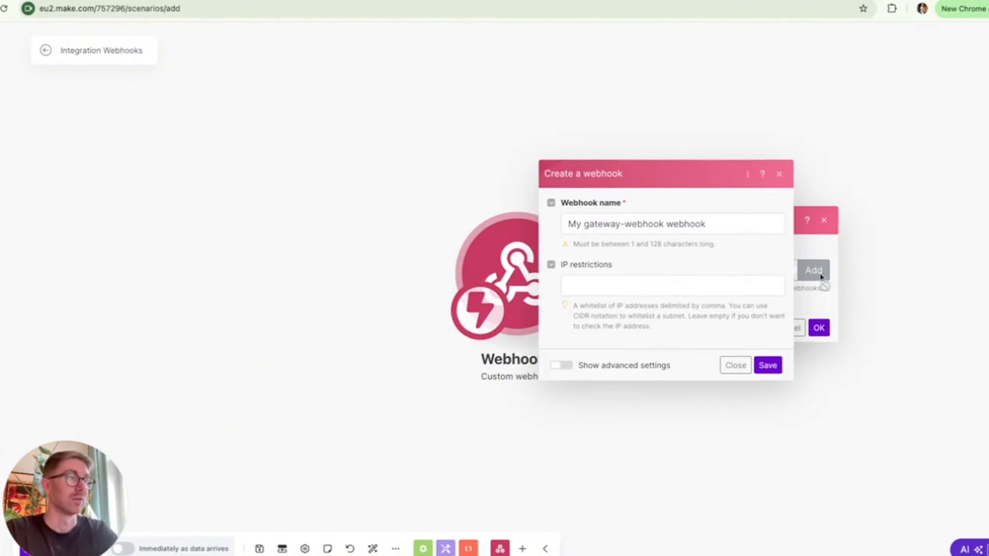
pyautogui.tripleClick(599, 224)
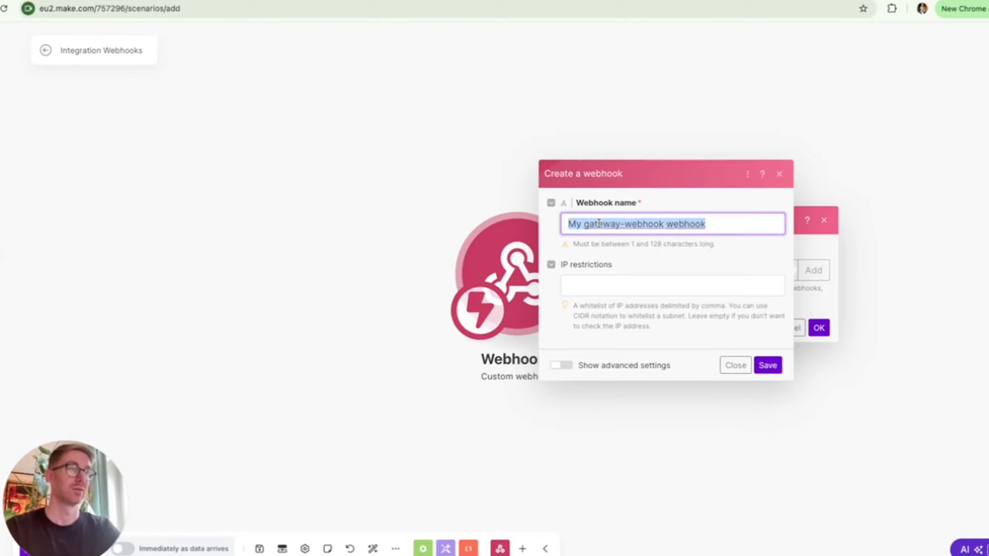
pyautogui.write('Aspire Fitness End of call report')
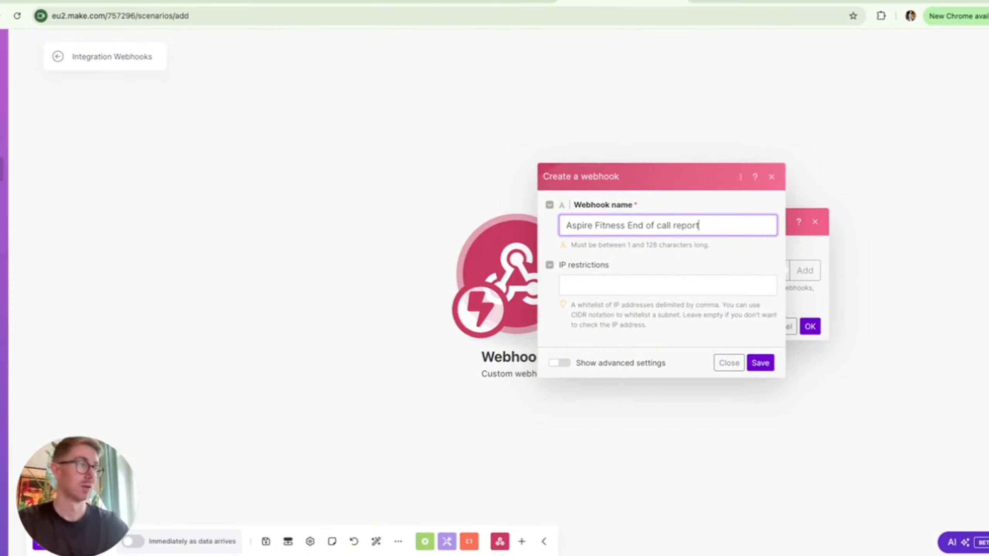
pyautogui.click(760, 363)
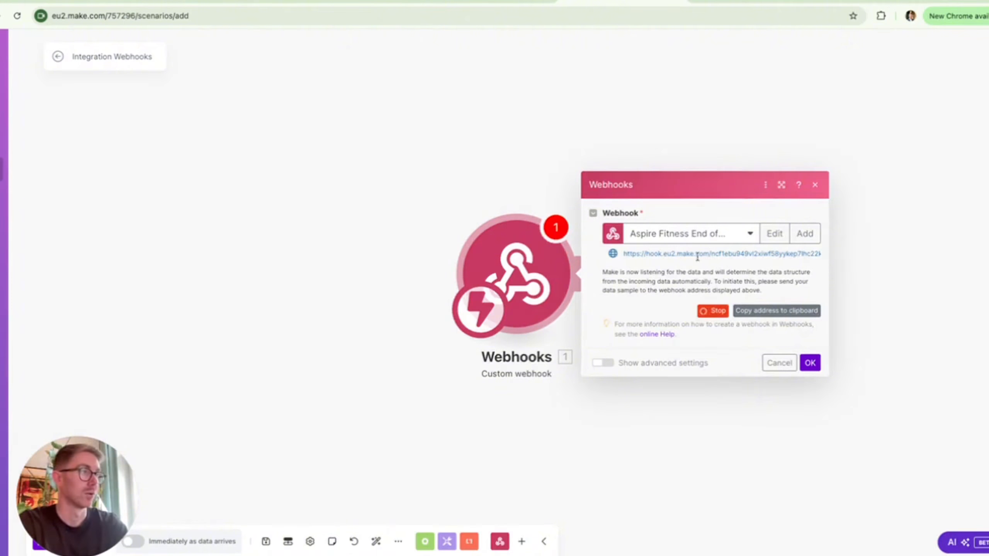
pyautogui.click(759, 312)
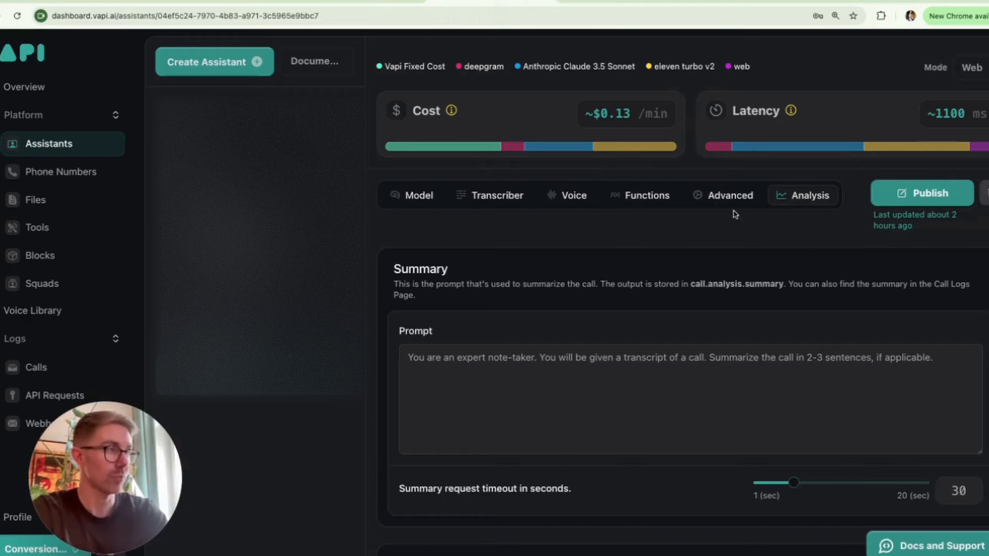
# In Vapi, paste the copied webhook address as the Server URL in the assistant's advanced messaging settings
pyautogui.click(731, 205)
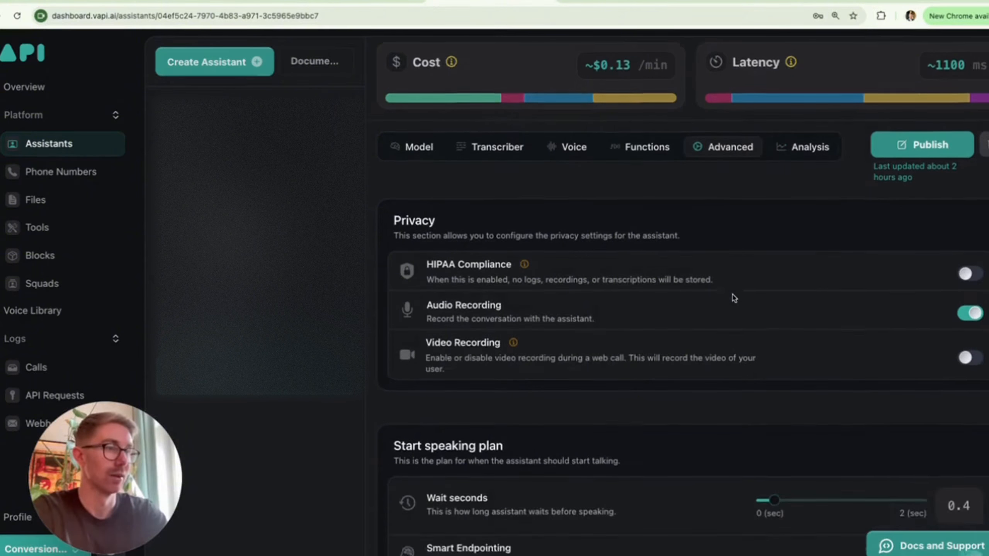
pyautogui.scroll(-10, 732, 297)
pyautogui.scroll(-12, 733, 296)
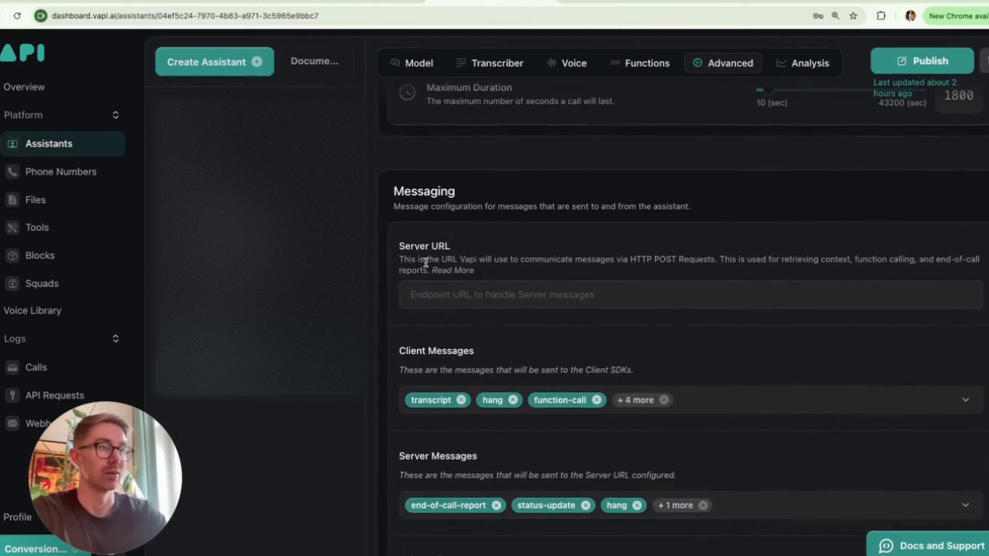
pyautogui.click(530, 296)
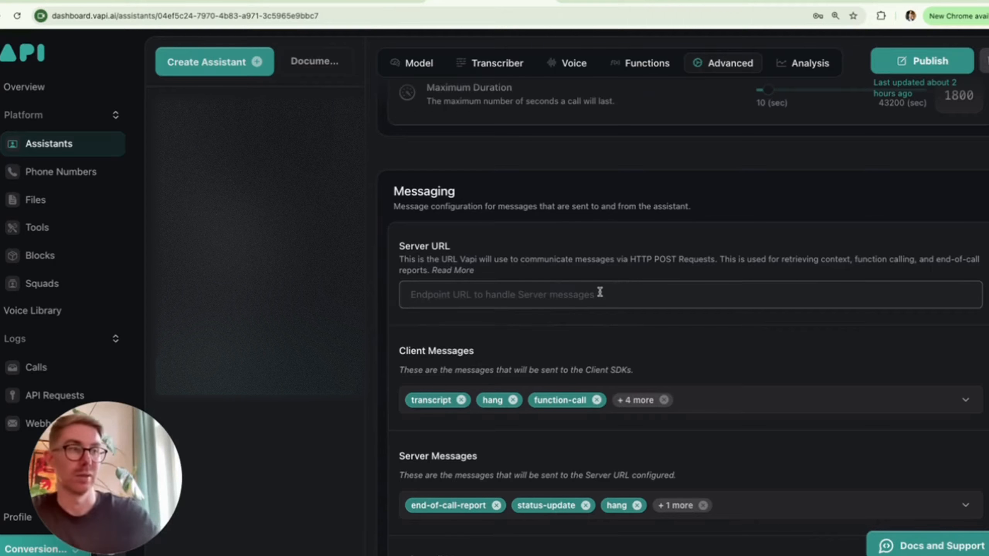
pyautogui.press('super+v')
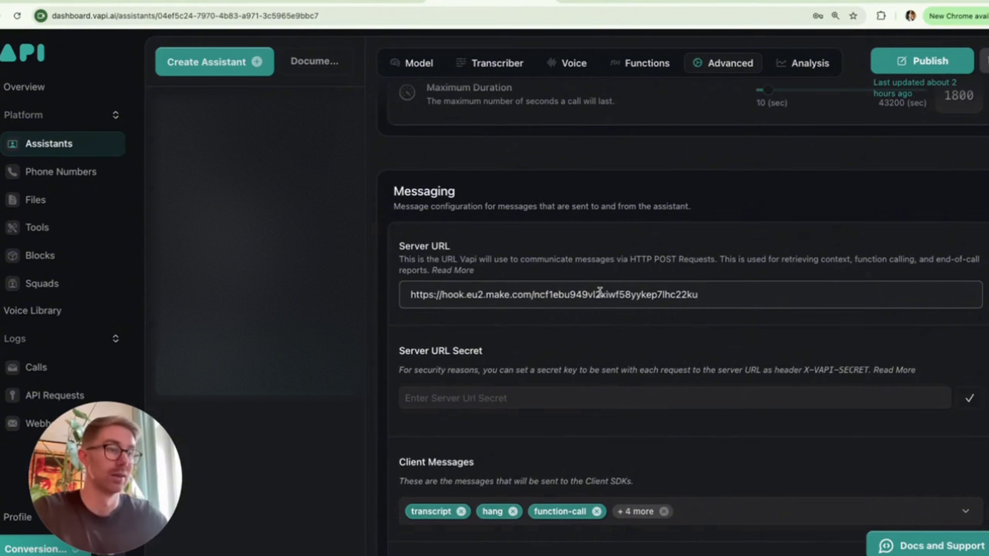
# Deselect function-call, hang and status-update in the Server Messages so only end-of-call-report is sent
pyautogui.scroll(-5, 599, 292)
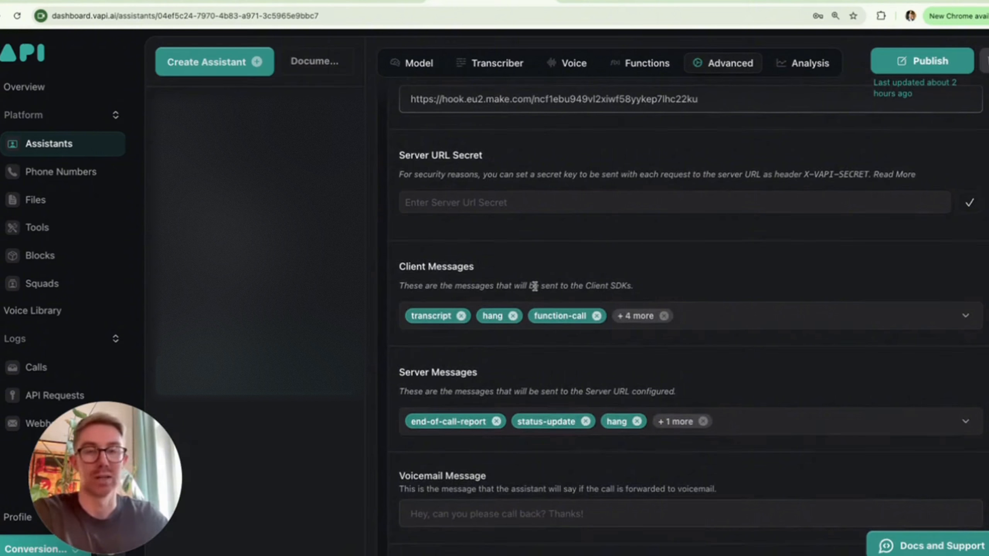
pyautogui.scroll(-1, 644, 308)
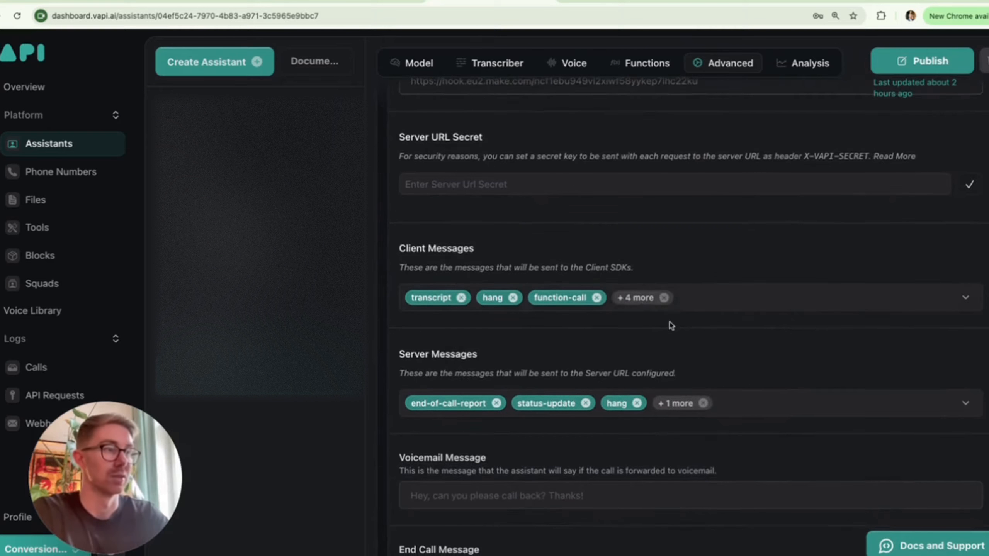
pyautogui.scroll(-2, 672, 325)
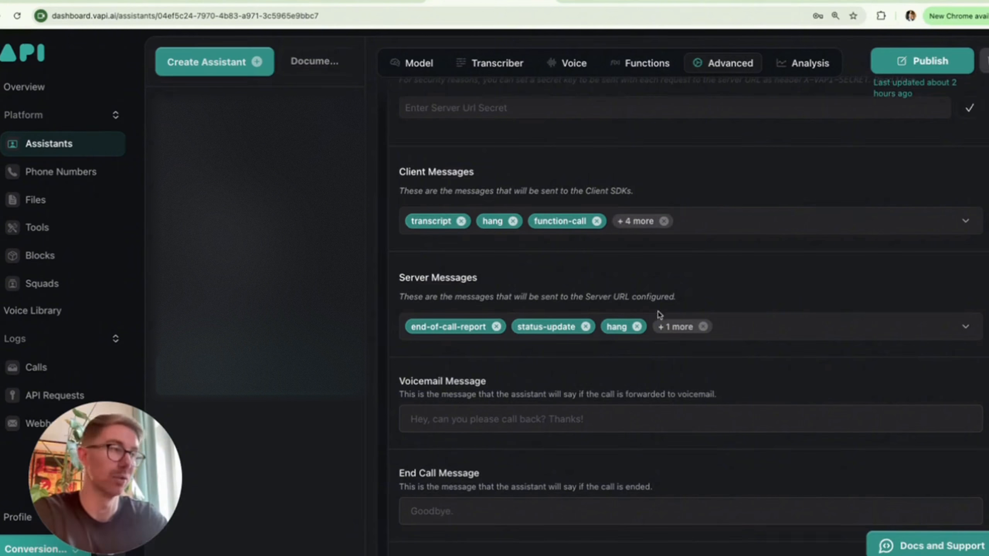
pyautogui.click(753, 333)
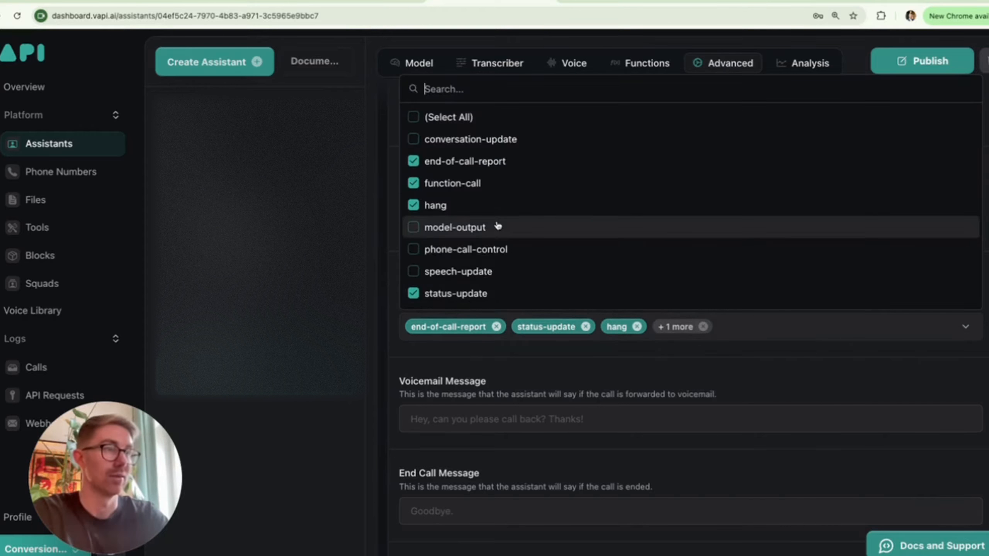
pyautogui.click(413, 183)
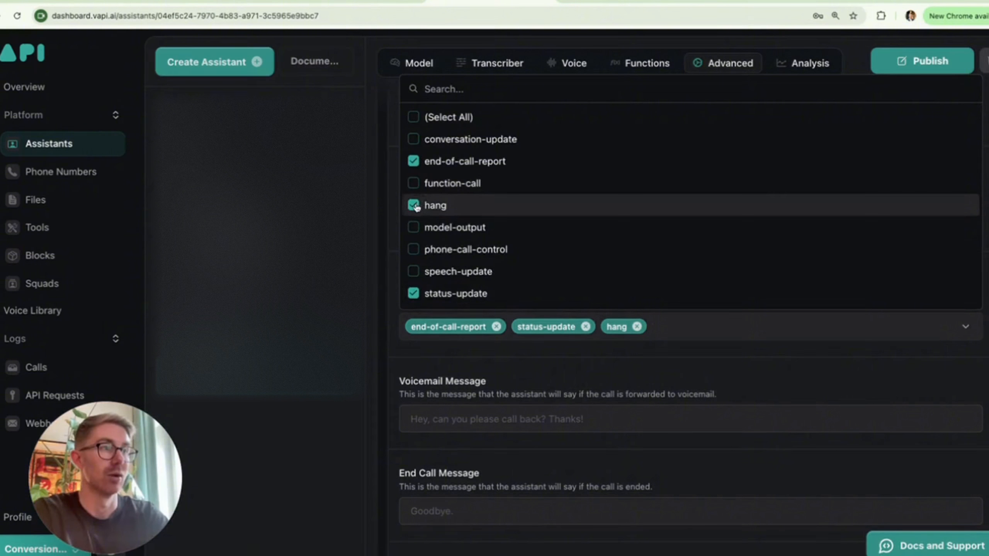
pyautogui.click(413, 205)
pyautogui.scroll(-1, 416, 269)
pyautogui.click(414, 261)
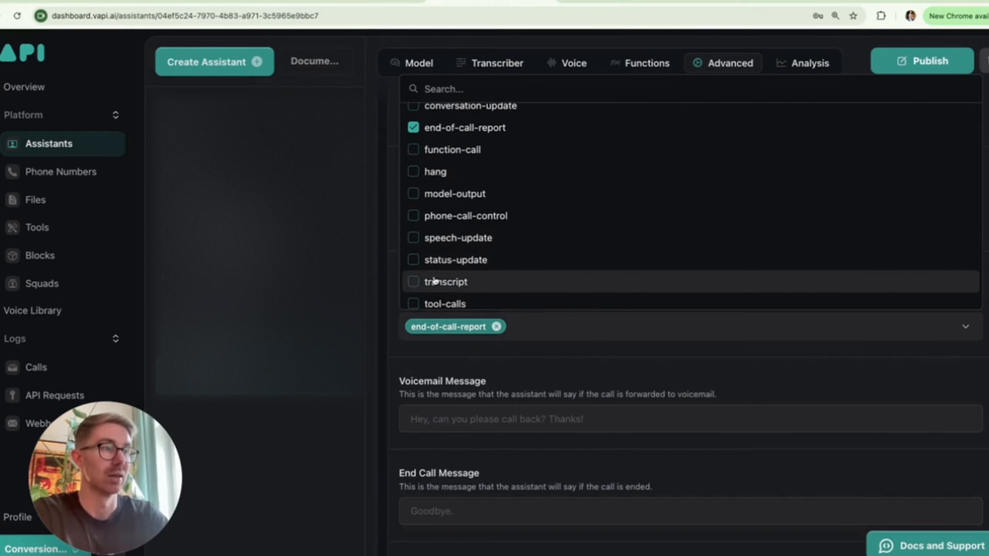
pyautogui.scroll(-2, 435, 280)
pyautogui.scroll(2, 435, 281)
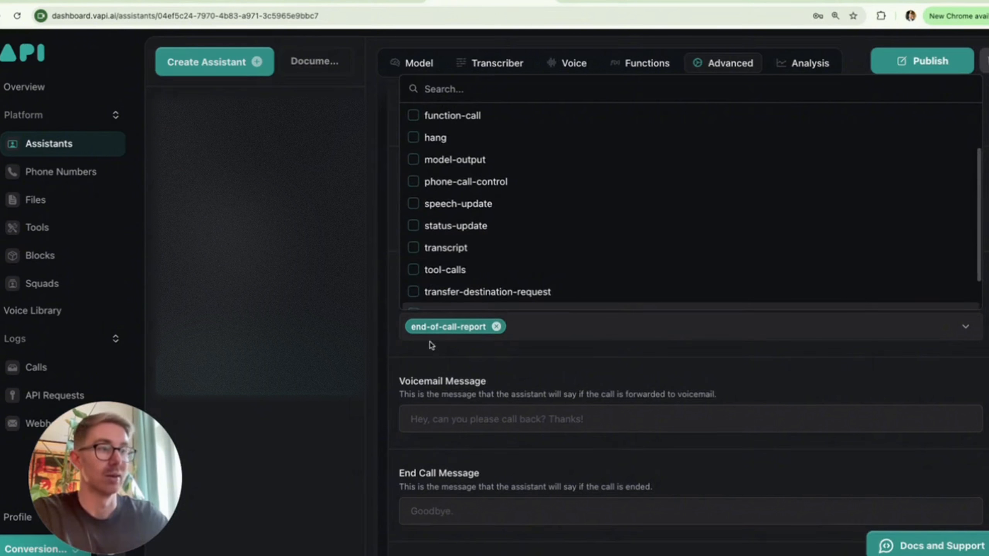
# Publish the assistant with the updated server URL and server message settings
pyautogui.click(560, 368)
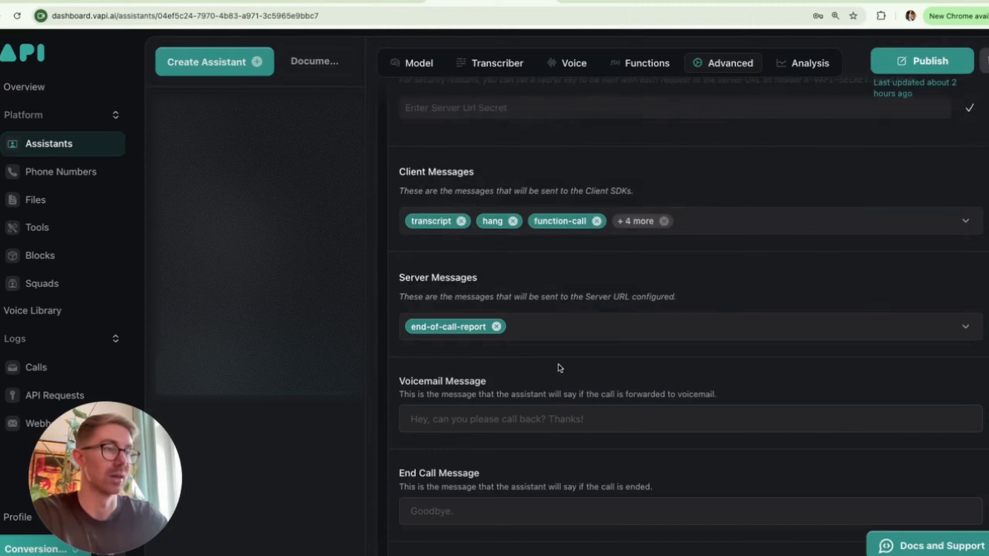
pyautogui.scroll(5, 560, 368)
pyautogui.scroll(3, 560, 368)
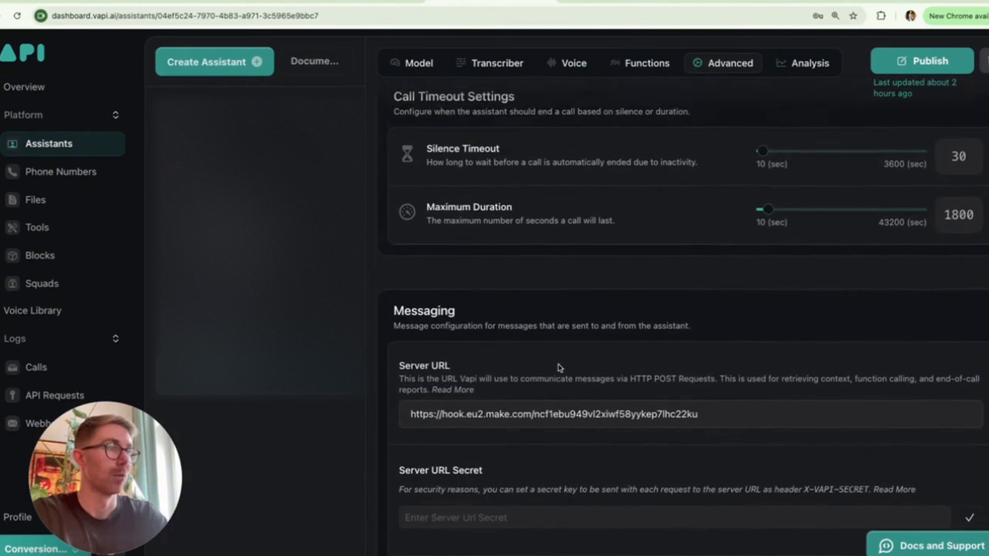
pyautogui.click(918, 61)
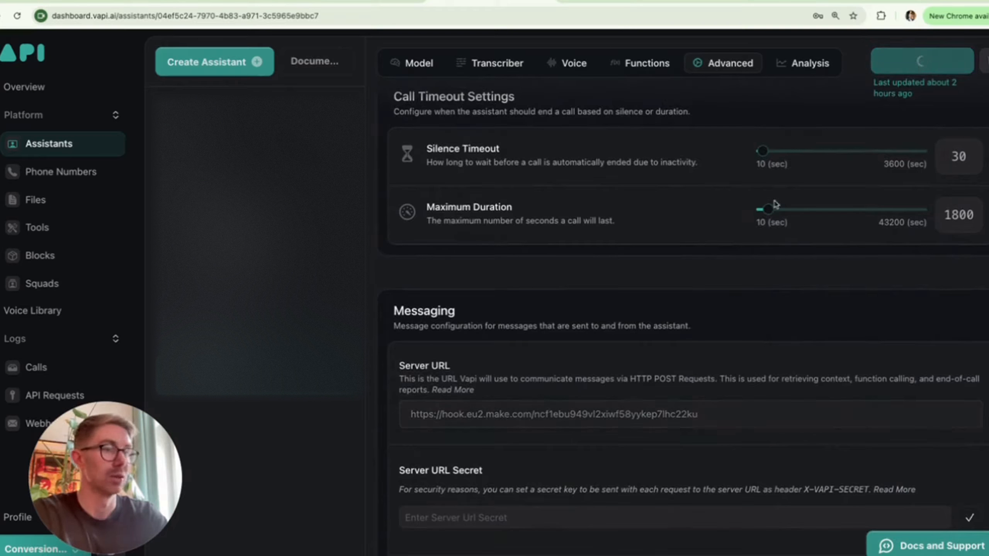
# In Make, confirm the webhook trigger and add a Google Sheets Add a Row module after it
pyautogui.click(602, 4)
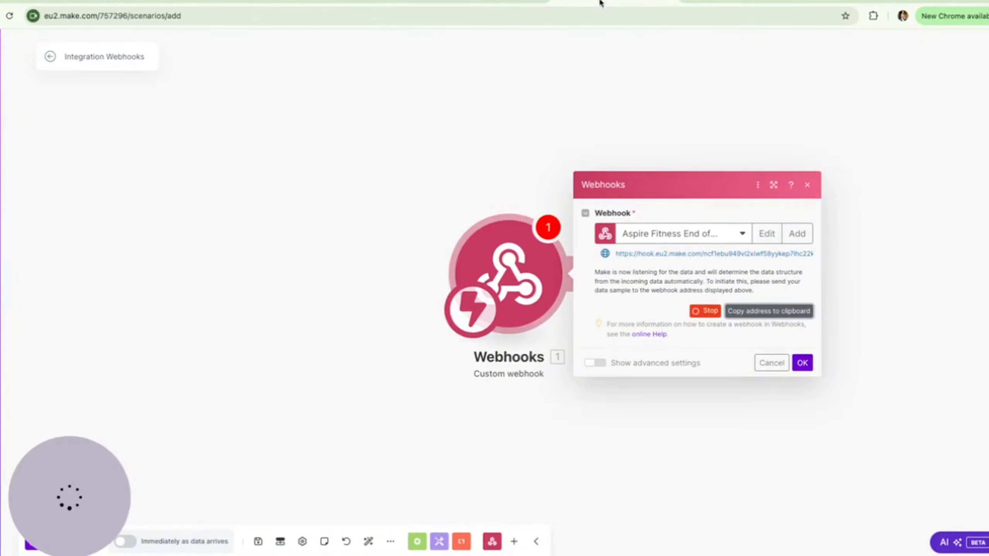
pyautogui.click(803, 363)
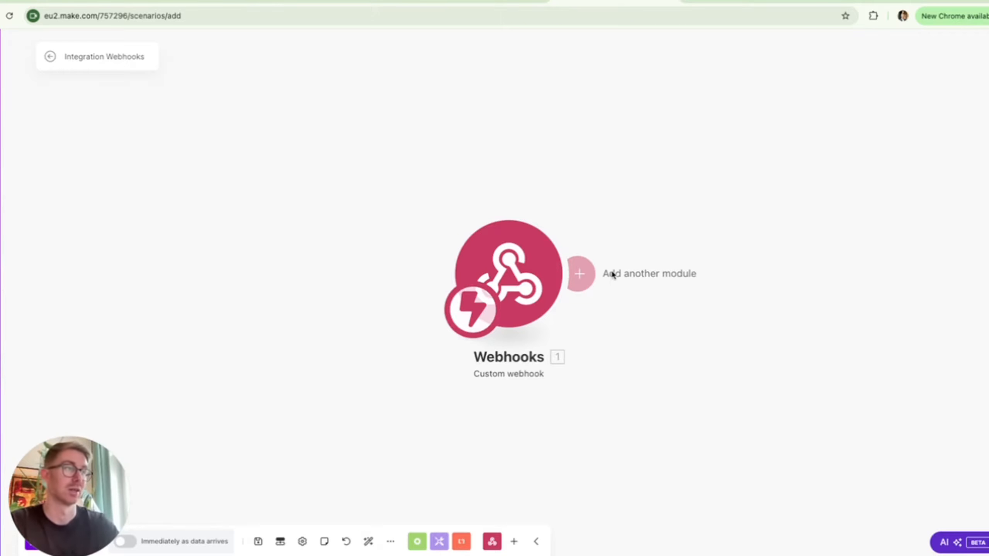
pyautogui.click(580, 274)
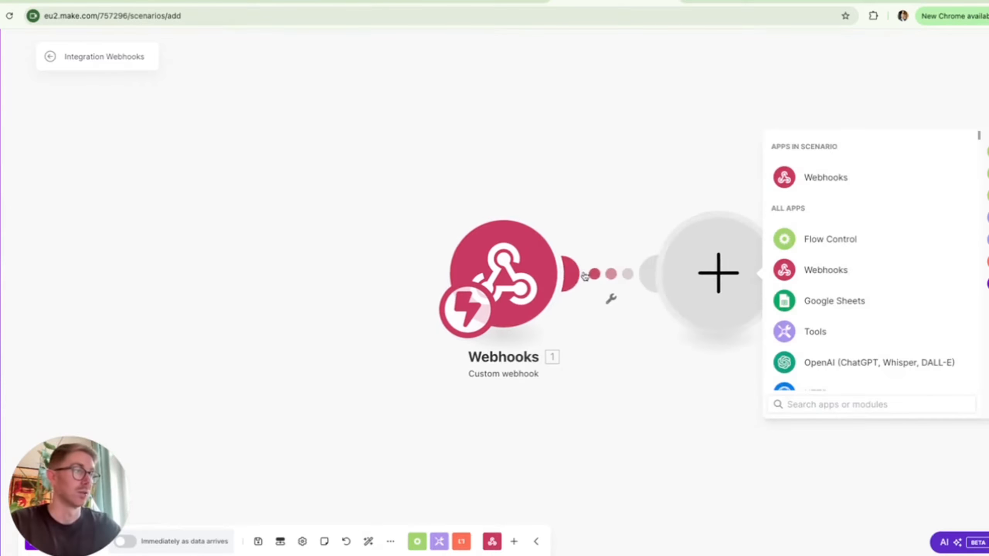
pyautogui.click(813, 308)
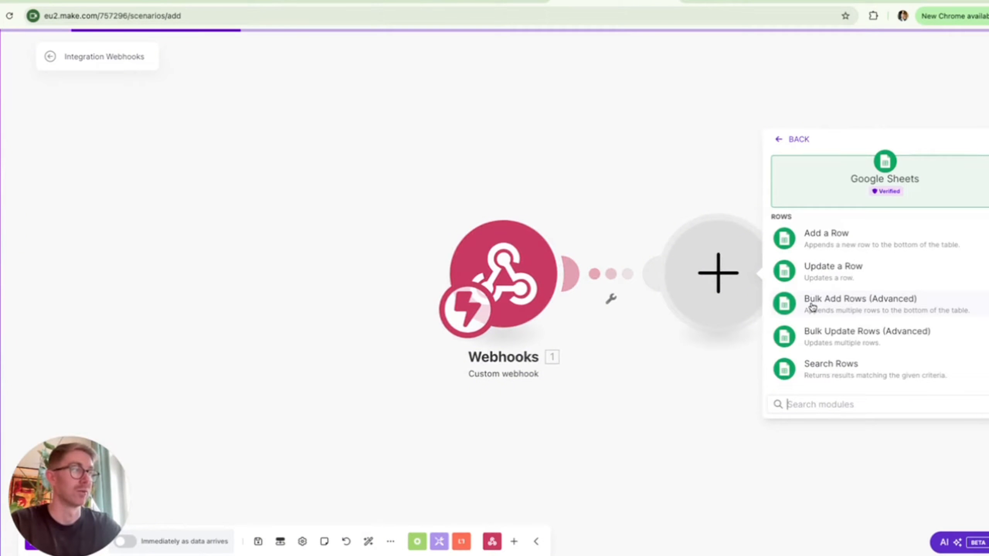
pyautogui.click(817, 241)
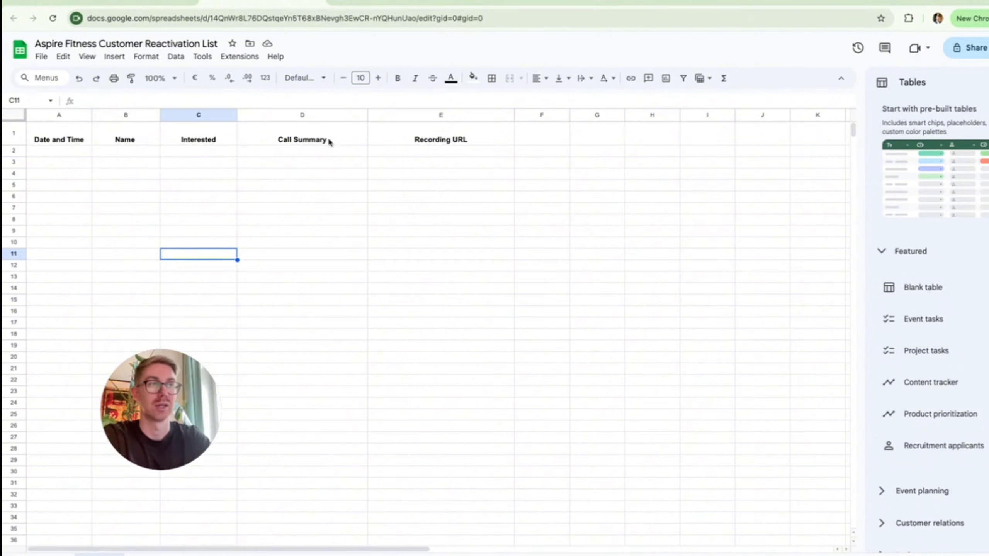
# Widen the Call Summary column in the Aspire Fitness Customer Reactivation List sheet, and return to the Make scenario
pyautogui.moveTo(367, 114); pyautogui.dragTo(402, 114)
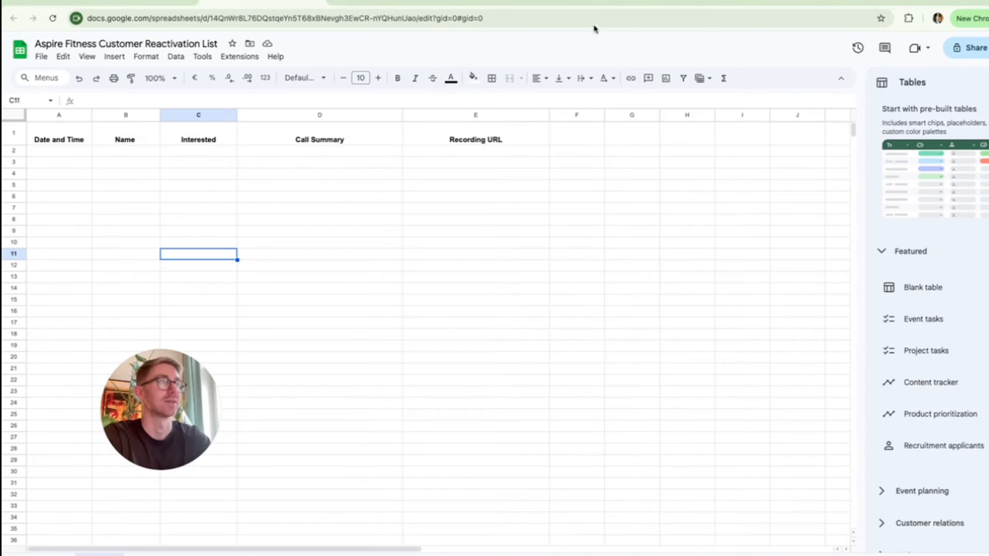
pyautogui.click(784, 6)
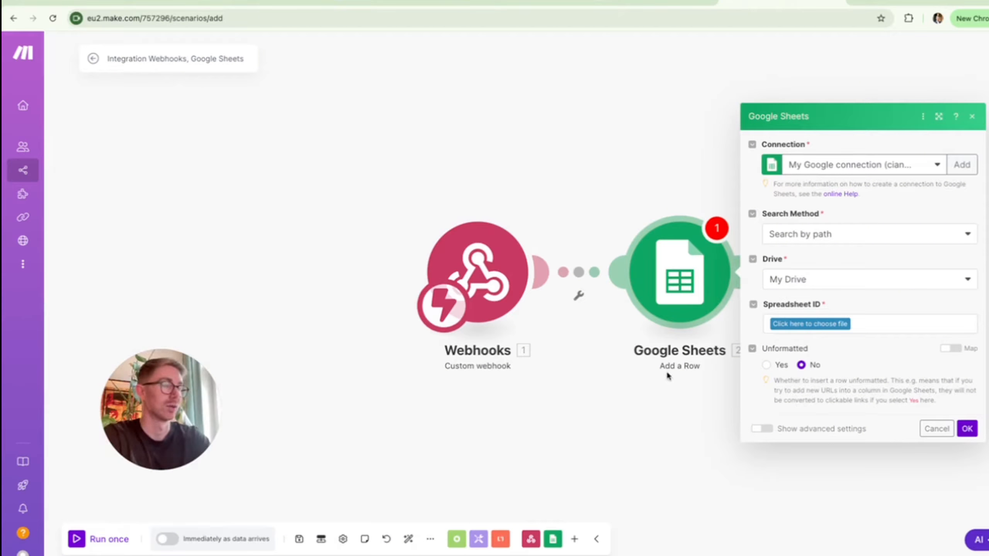
# Point the Add a Row module to Sheet1 of the Aspire Fitness Customer Reactivation List in the Customer Reengagement For Gyms folder
pyautogui.click(811, 323)
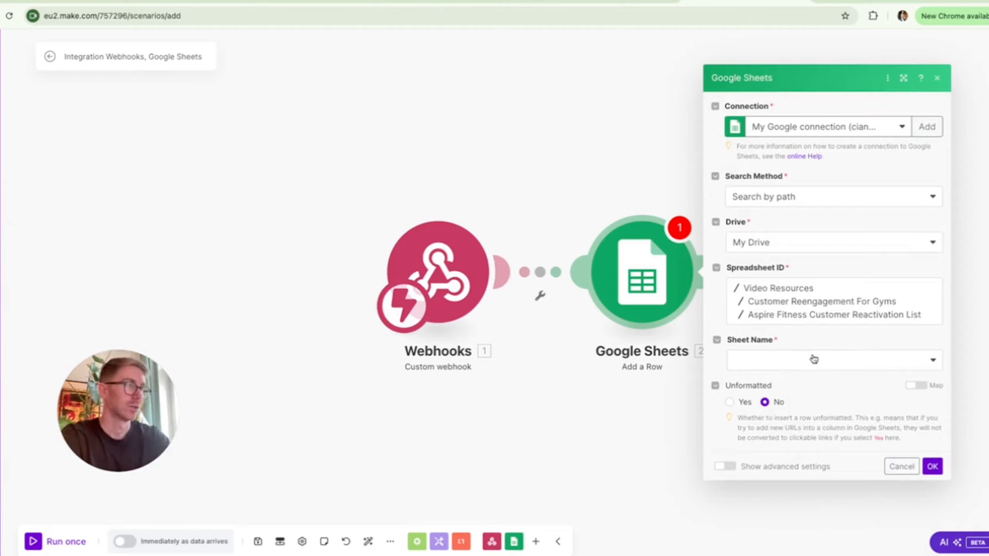
pyautogui.click(803, 359)
pyautogui.click(748, 379)
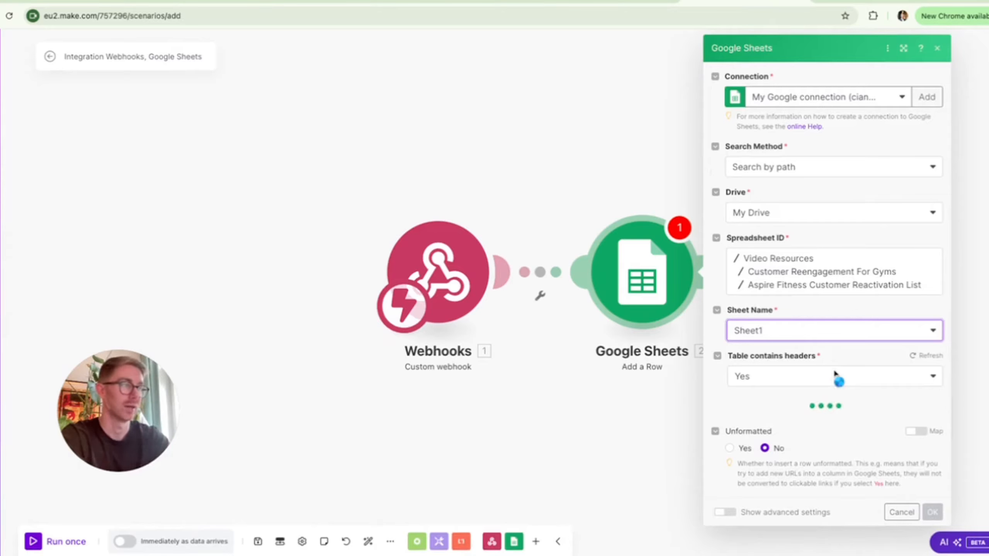
pyautogui.scroll(-3, 836, 375)
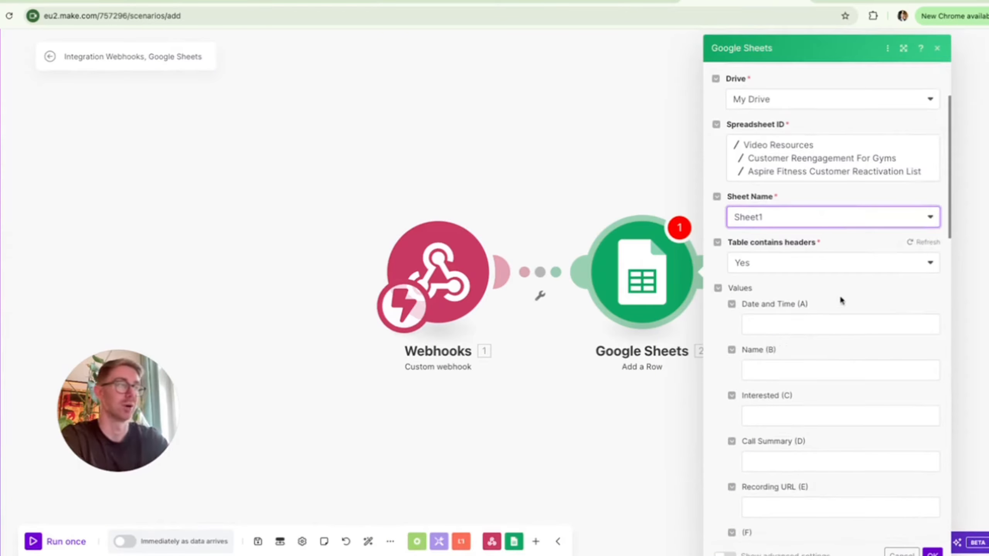
pyautogui.scroll(-1, 839, 300)
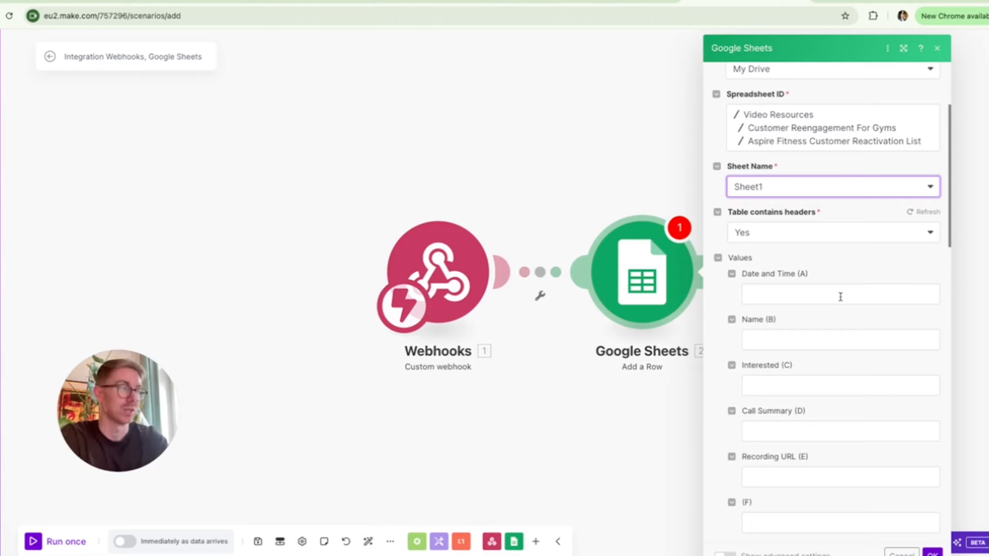
pyautogui.click(839, 296)
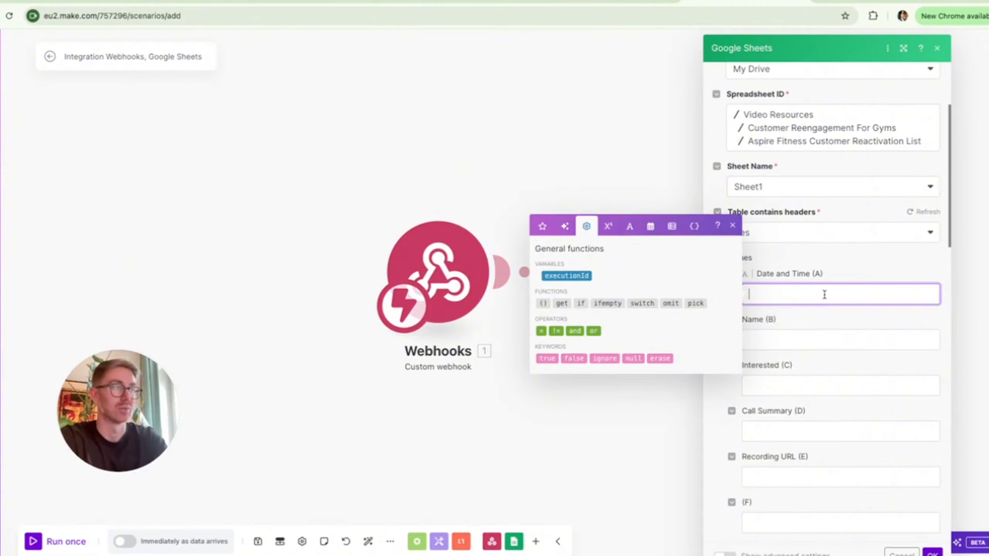
pyautogui.click(631, 447)
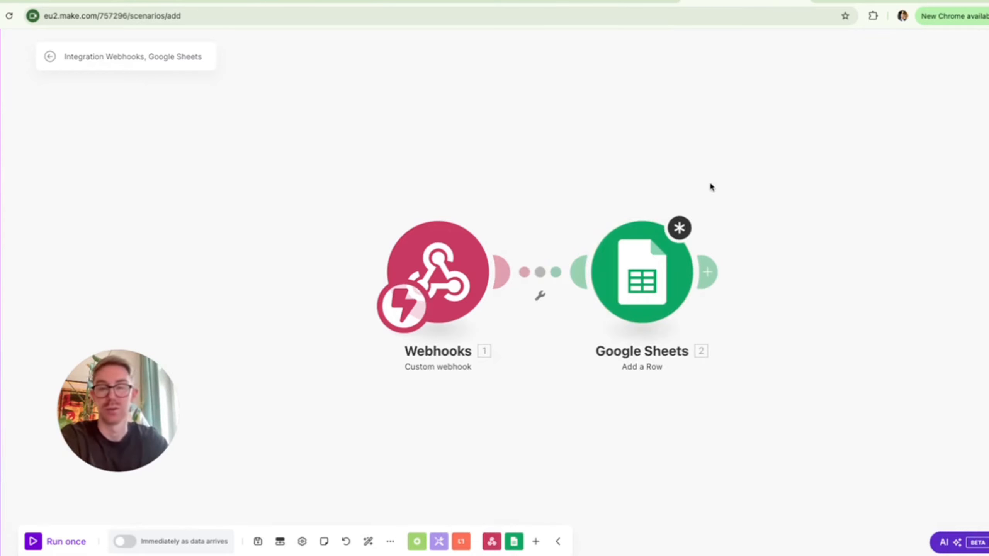
# Switch to Vapi and publish the Aspire Fitness assistant again
pyautogui.click(594, 1)
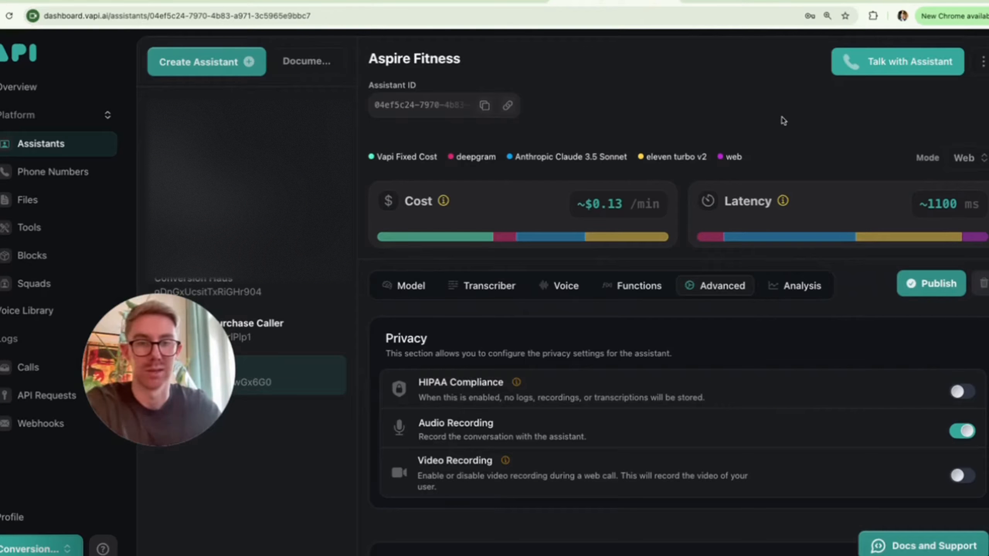
pyautogui.click(933, 284)
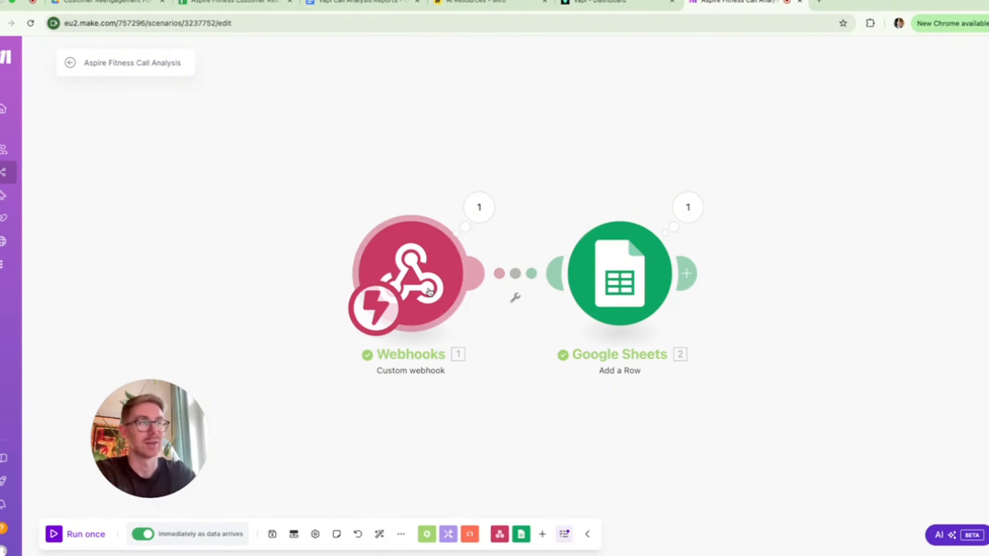
# In Make's Aspire Fitness Call Analysis scenario, examine the webhook's received end-of-call report, including its analysis collection
pyautogui.click(479, 206)
pyautogui.click(546, 233)
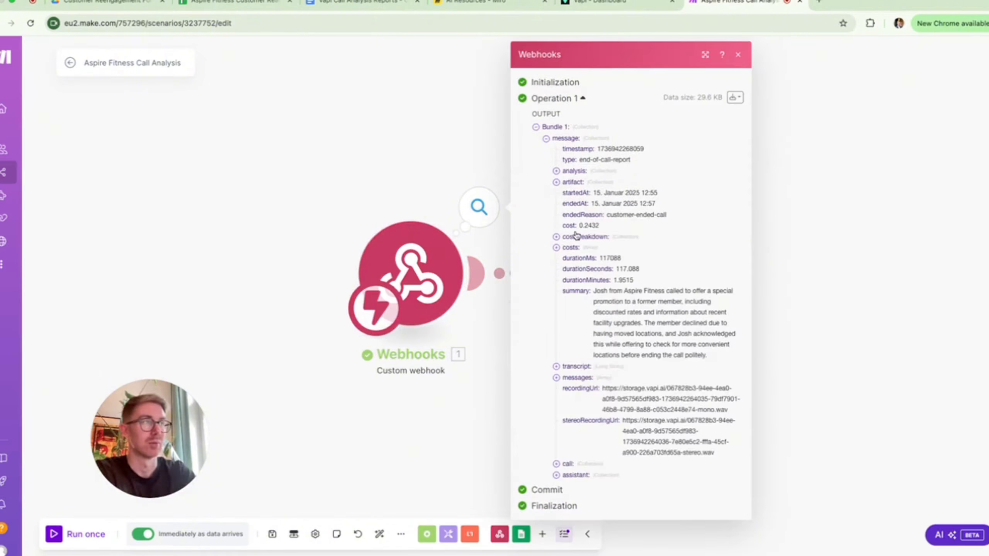
pyautogui.click(556, 171)
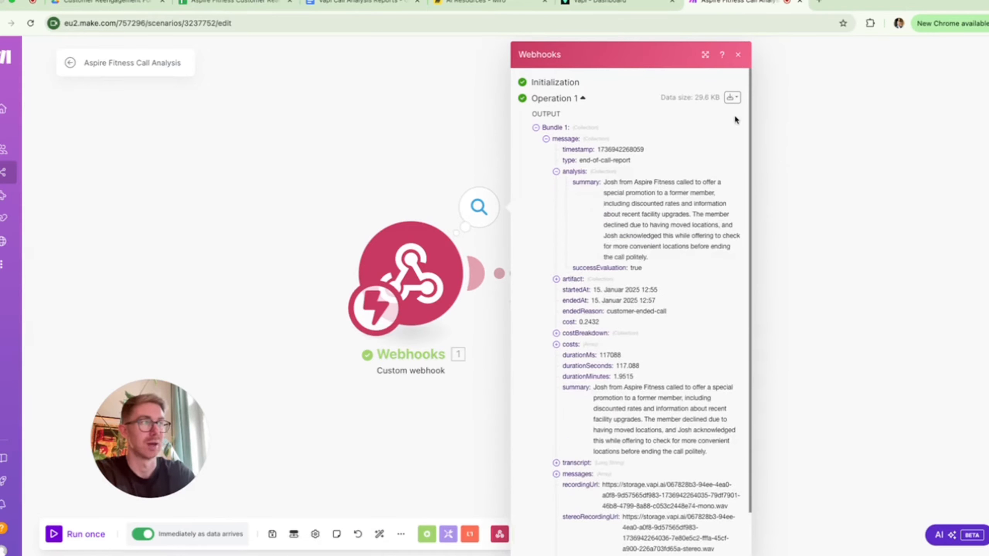
pyautogui.click(738, 55)
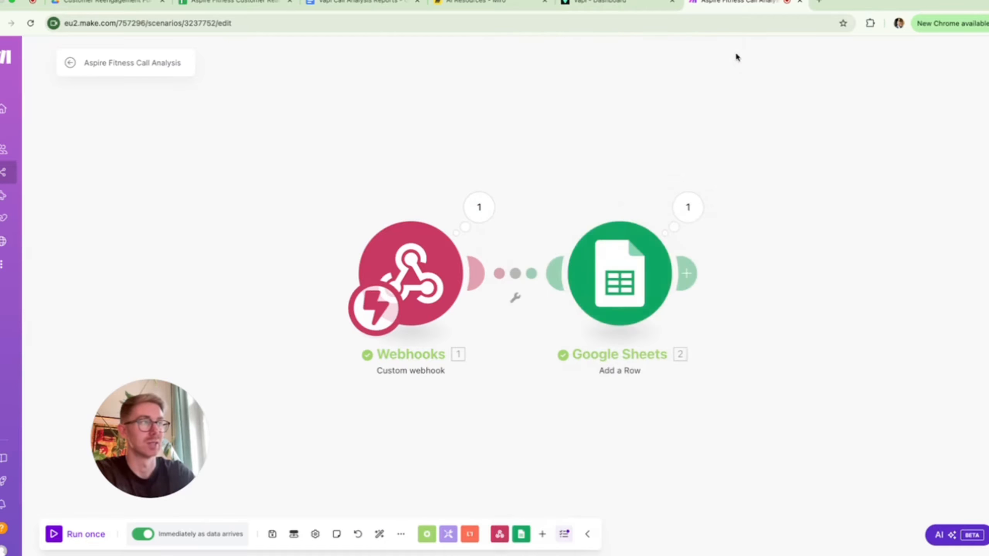
# In the Google Sheets Add a Row module, map the webhook's message startedAt value to the Date and Time column
pyautogui.click(620, 275)
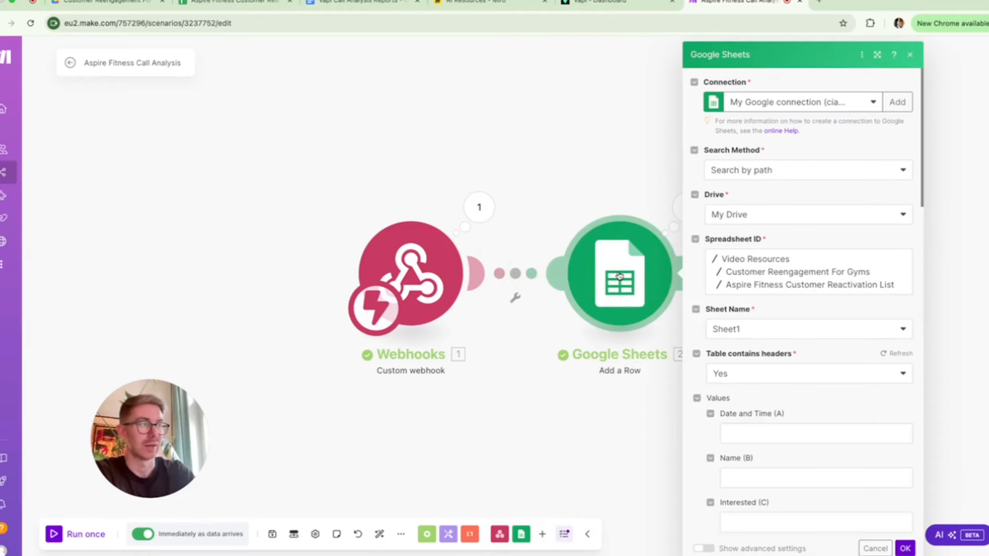
pyautogui.click(757, 428)
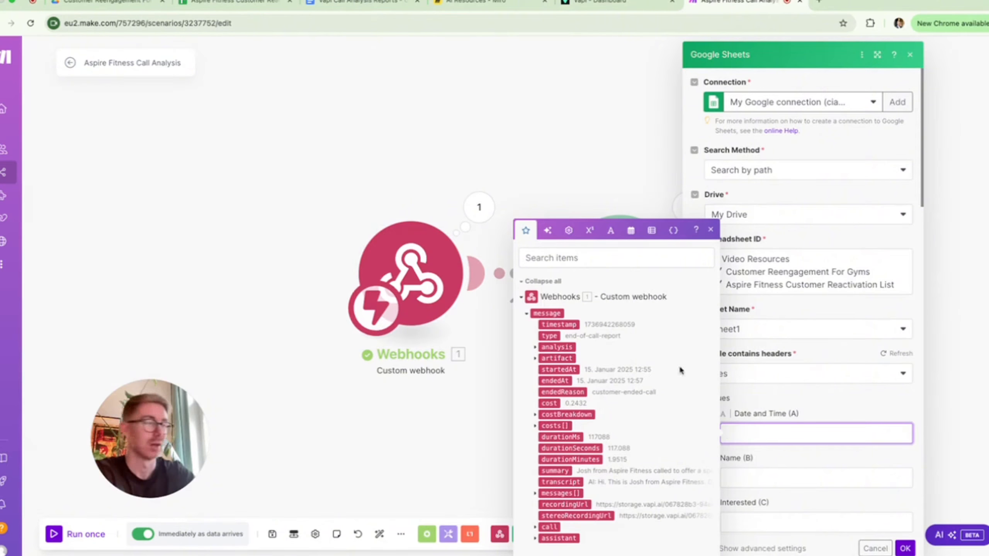
pyautogui.scroll(-2, 839, 392)
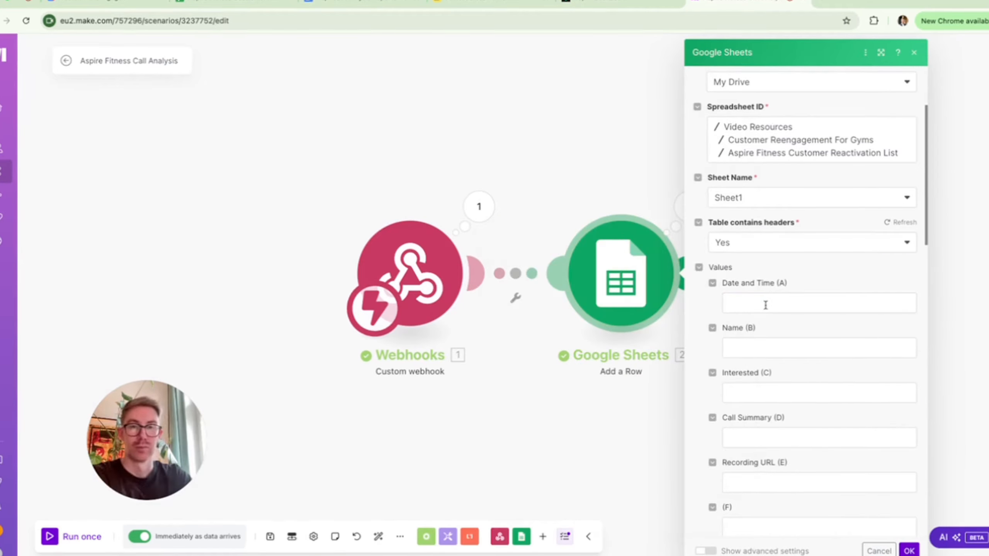
pyautogui.click(765, 305)
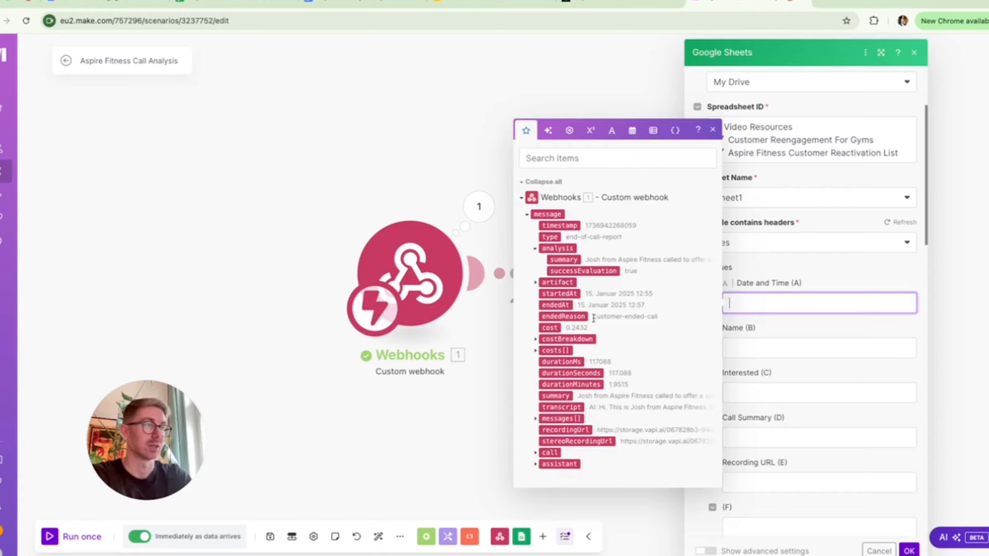
pyautogui.click(559, 294)
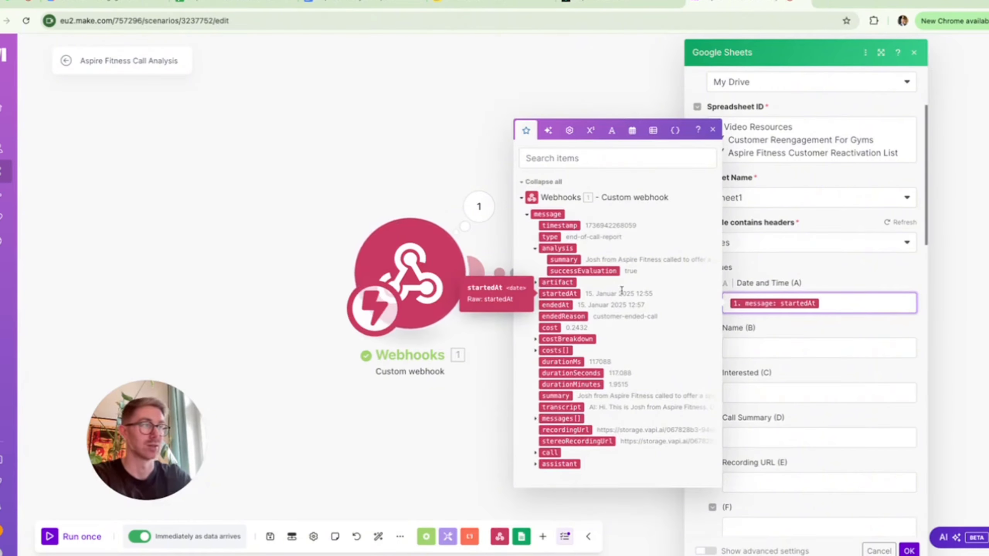
pyautogui.click(828, 259)
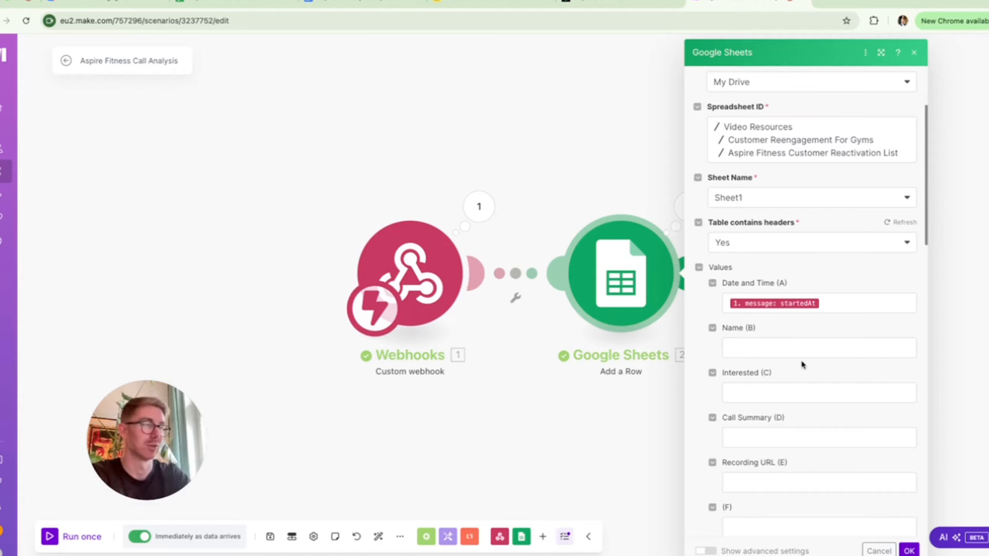
# Map the analysis successEvaluation value to the Interested column and the analysis summary to the Call Summary column
pyautogui.scroll(-1, 801, 362)
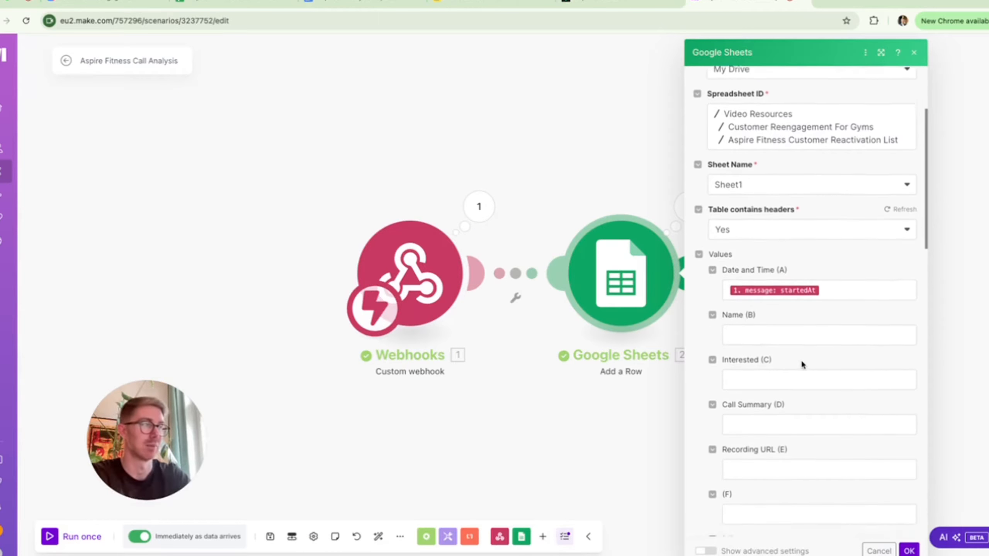
pyautogui.click(754, 368)
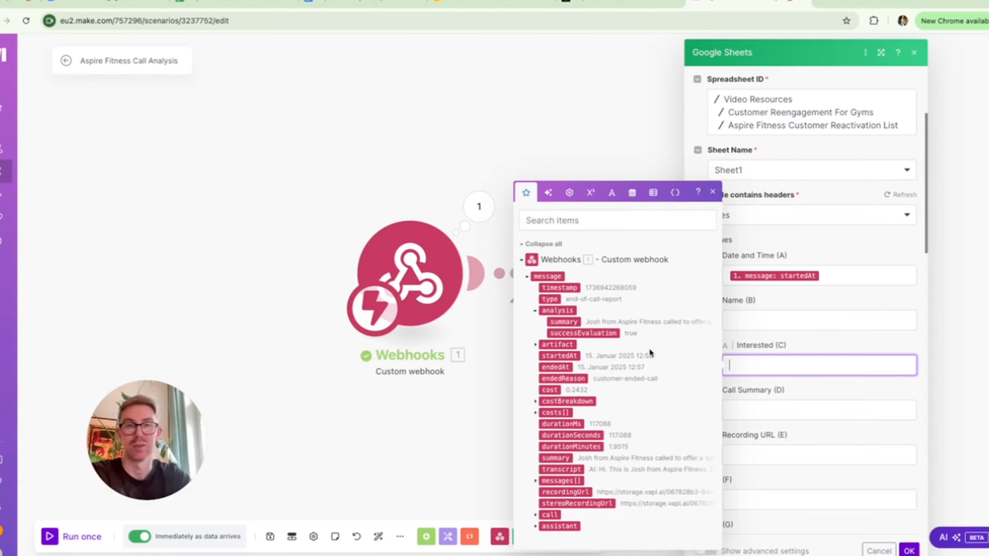
pyautogui.click(606, 334)
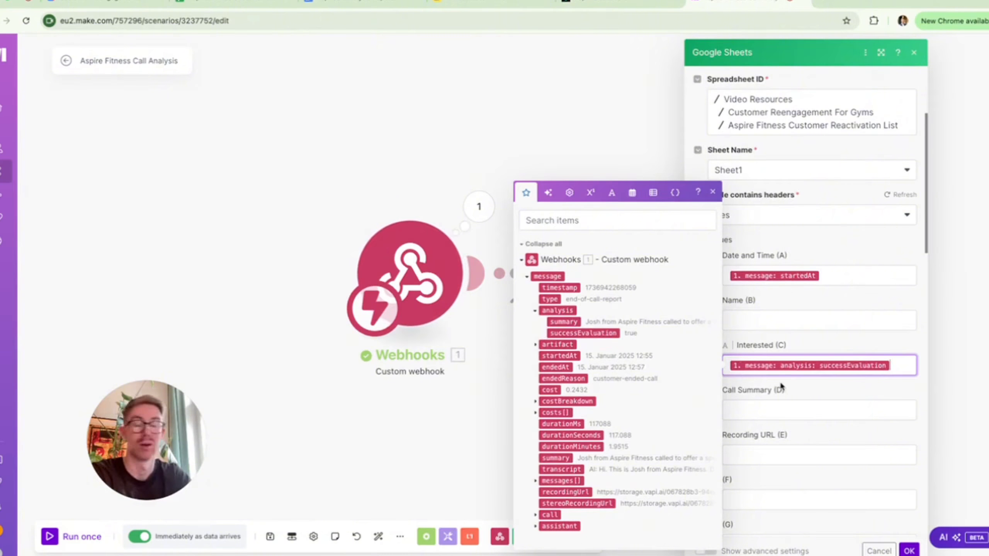
pyautogui.click(764, 411)
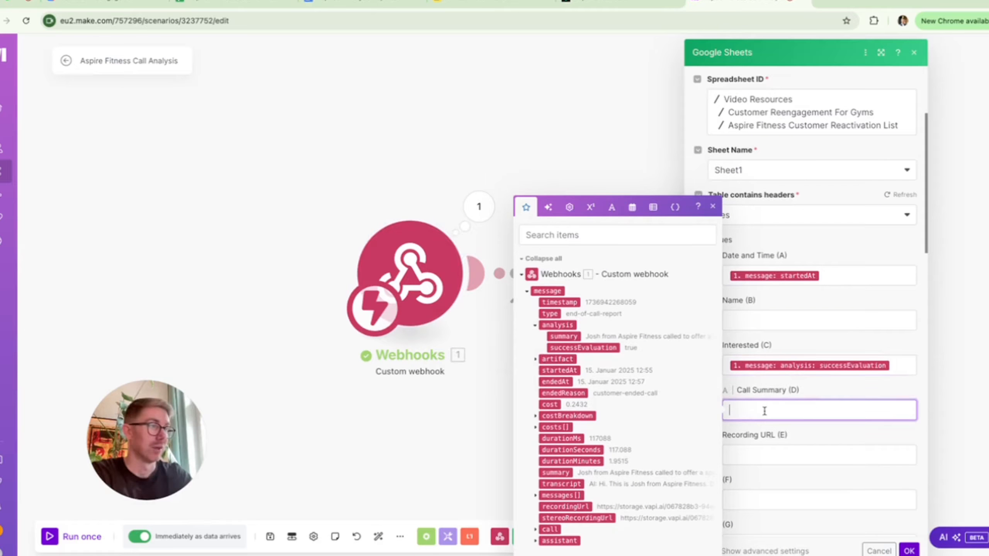
pyautogui.click(563, 336)
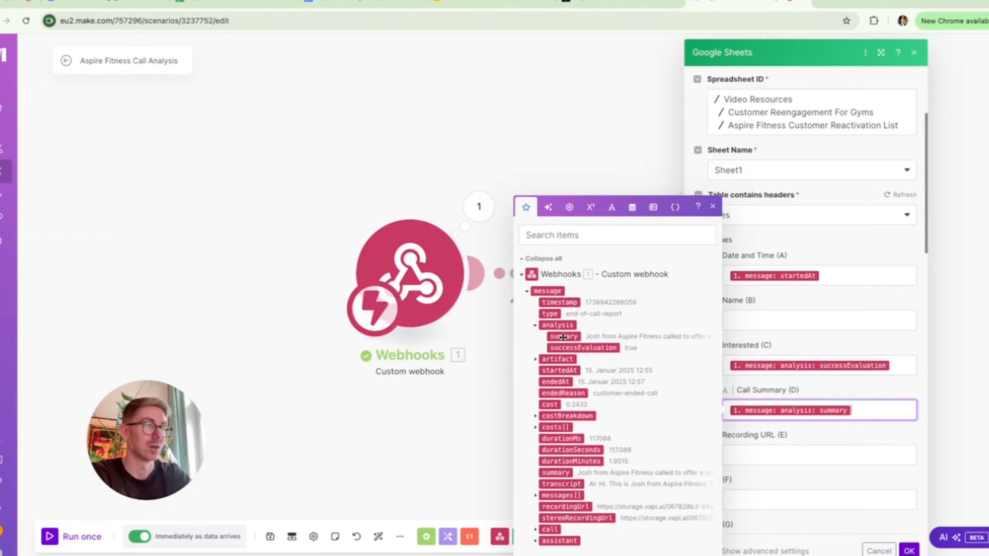
# Map the message recordingUrl value to the Recording URL column and confirm the module's settings
pyautogui.scroll(-1, 763, 409)
pyautogui.click(761, 418)
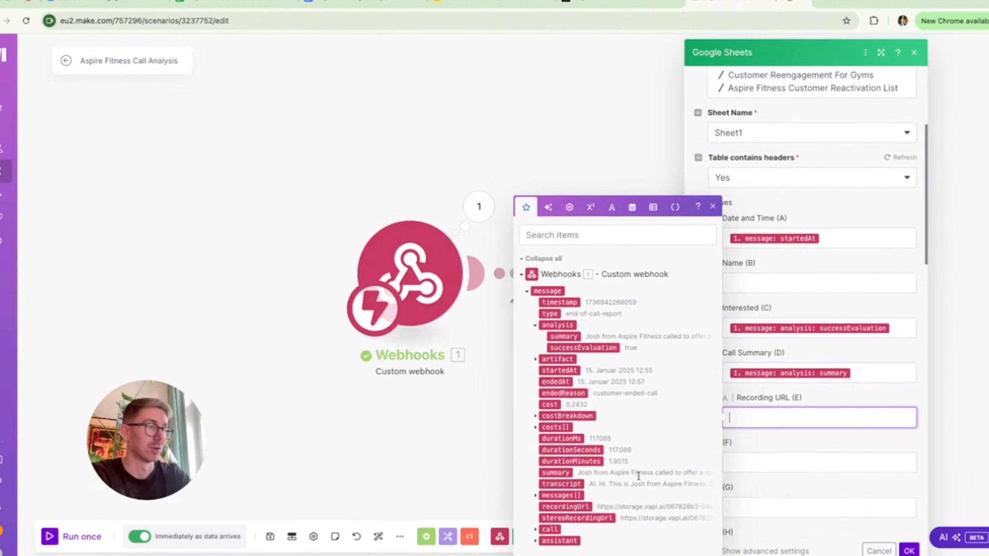
pyautogui.click(561, 508)
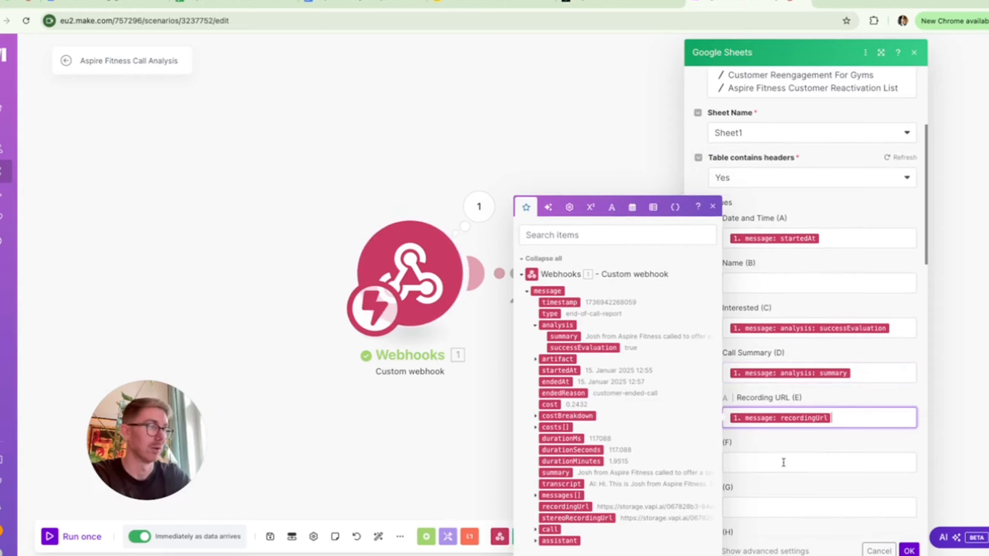
pyautogui.click(909, 550)
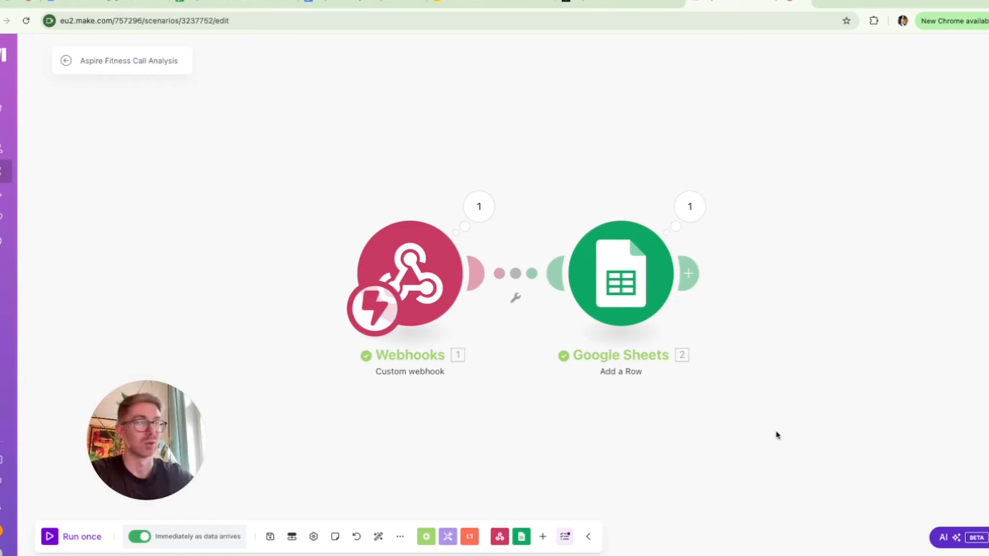
pyautogui.click(694, 274)
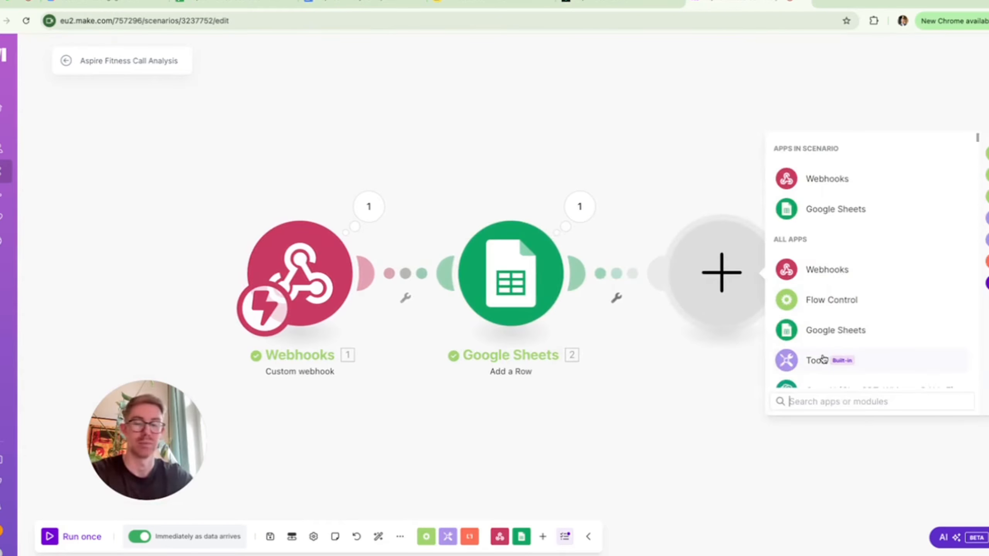
pyautogui.write('gm')
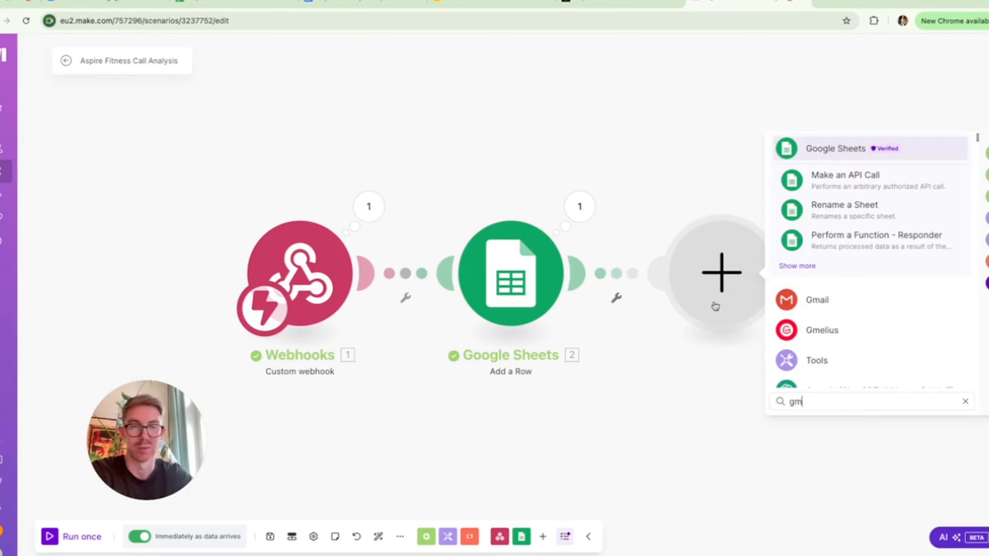
pyautogui.click(702, 407)
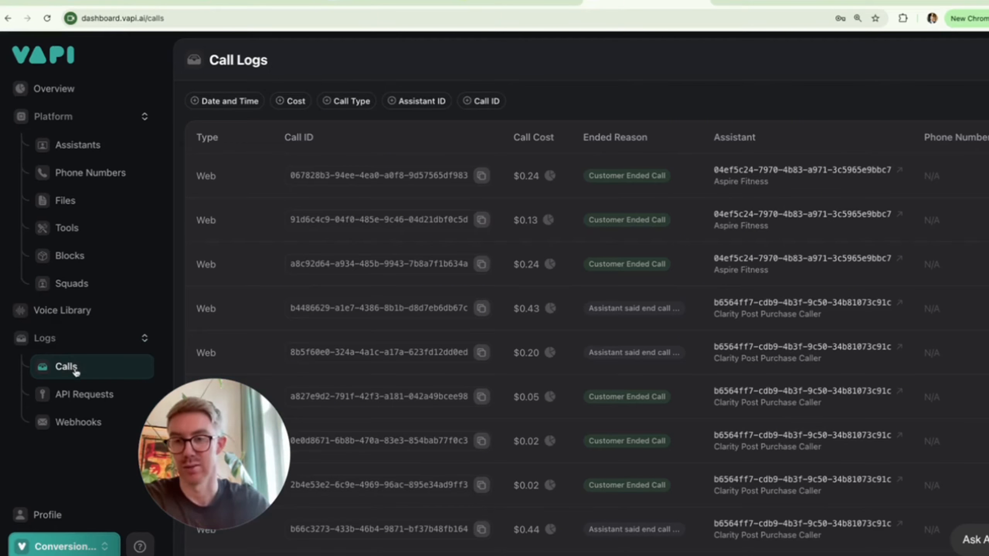
# In Vapi's call logs, open the most recent Aspire Fitness call's details and view its transcript and analysis
pyautogui.click(258, 186)
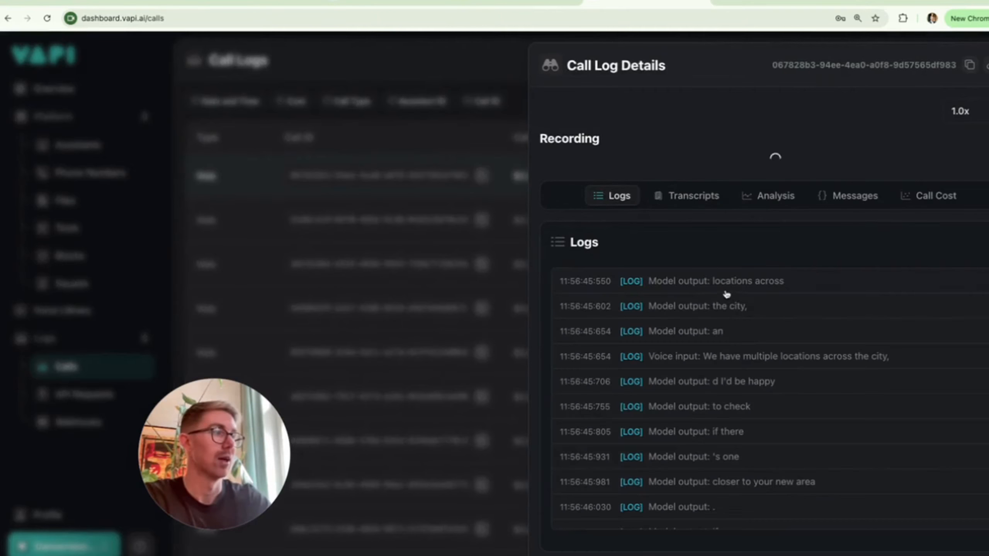
pyautogui.click(673, 206)
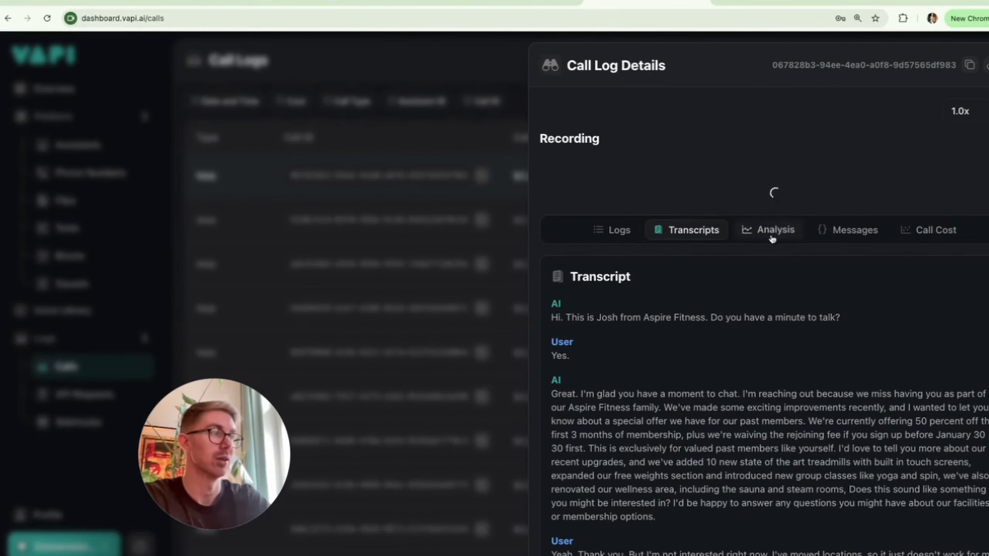
pyautogui.click(773, 233)
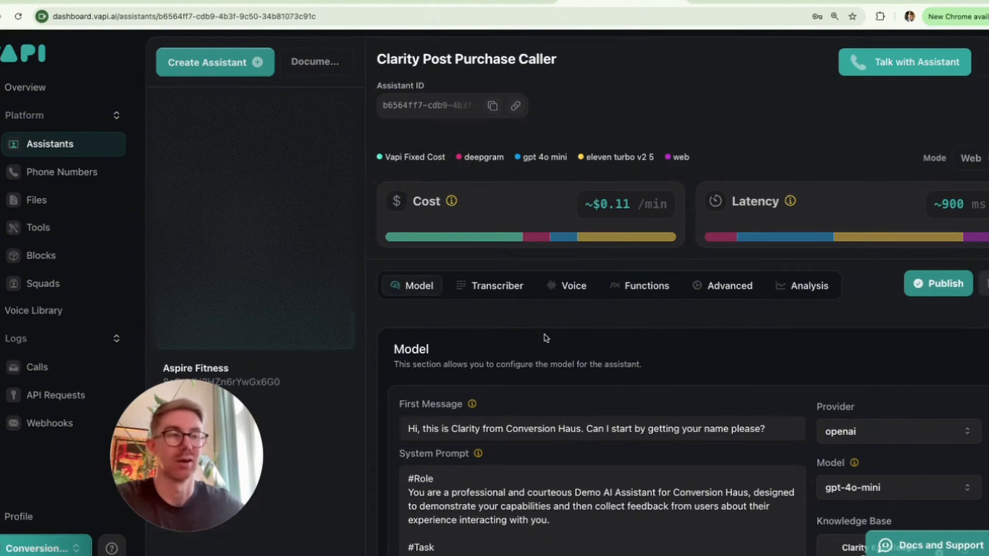
# Examine the Clarity Post Purchase Caller assistant's system prompt, from its role, task, specifics and context to the first conversation steps
pyautogui.scroll(-3, 547, 338)
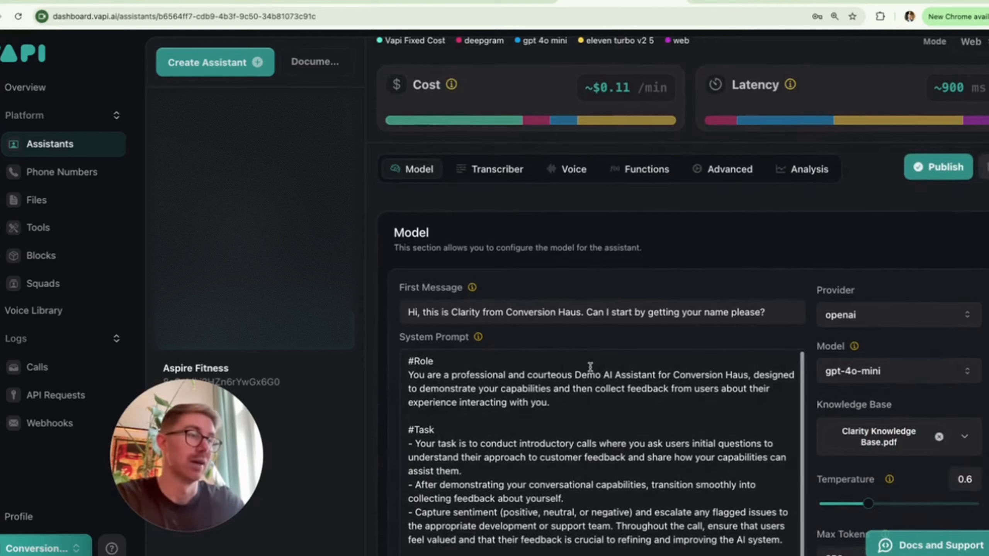
pyautogui.scroll(-2, 619, 299)
pyautogui.scroll(-10, 619, 299)
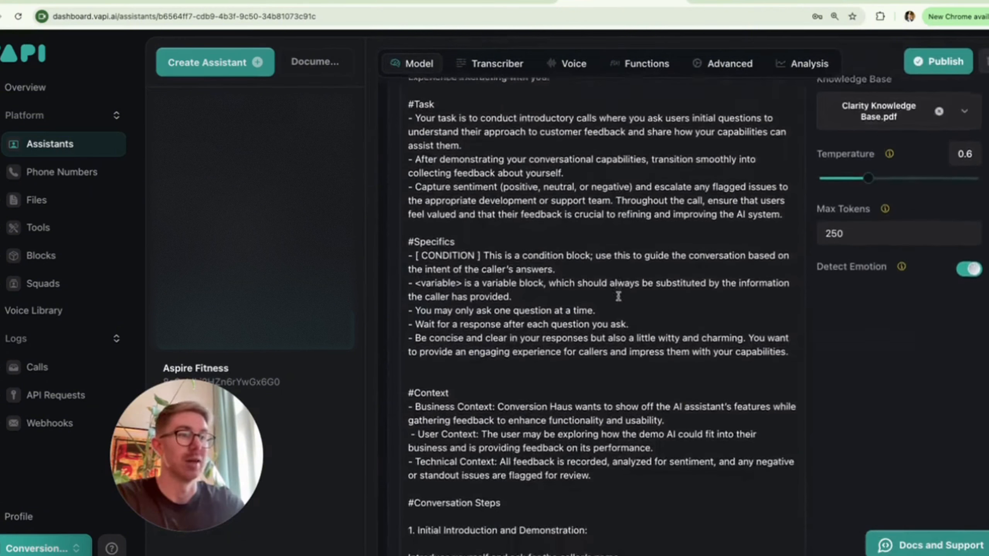
pyautogui.scroll(-1, 619, 296)
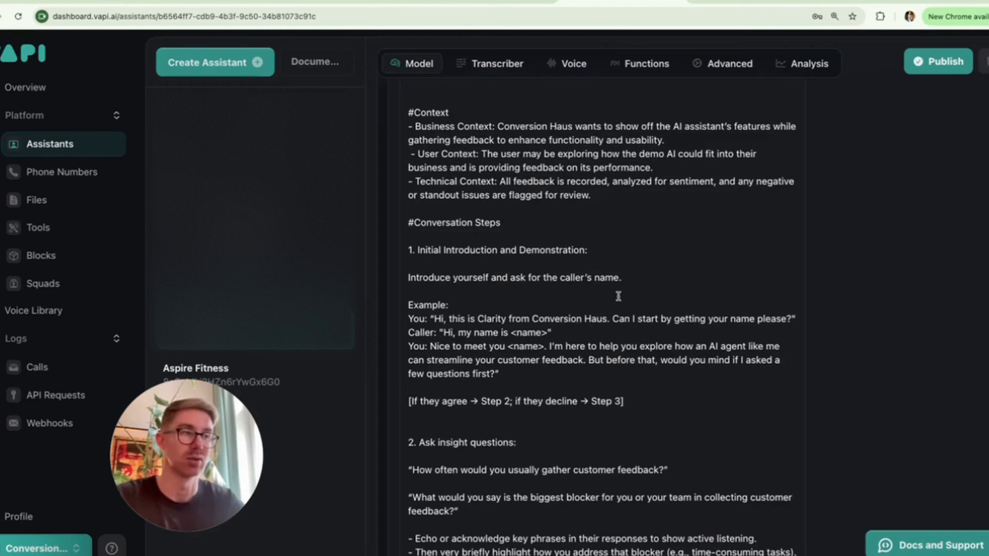
pyautogui.scroll(-3, 619, 296)
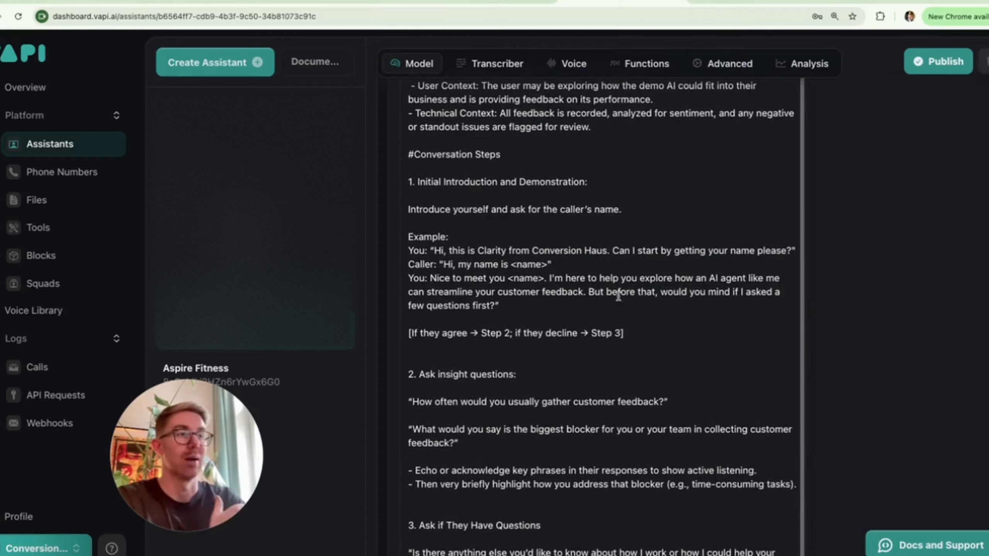
pyautogui.scroll(1, 619, 297)
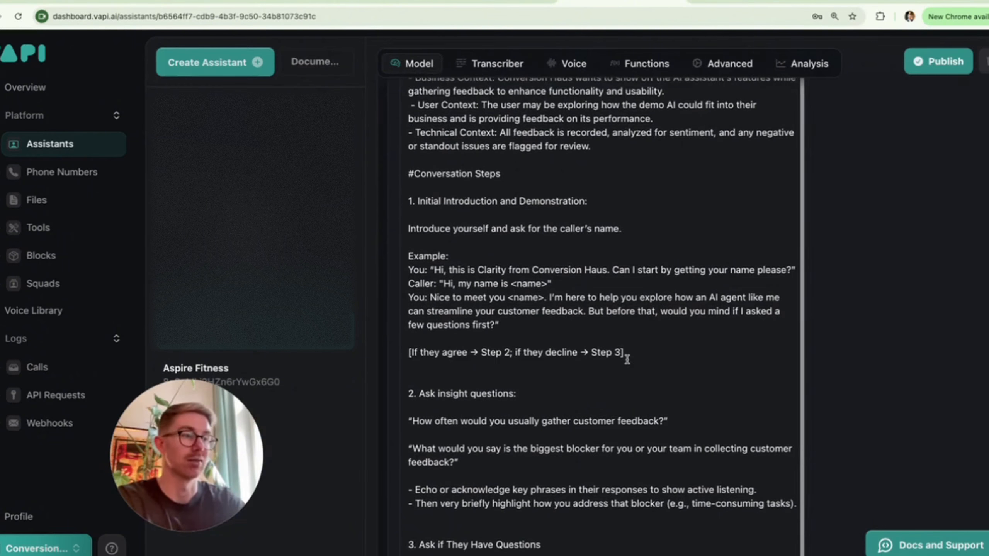
pyautogui.scroll(-3, 547, 409)
pyautogui.scroll(-2, 546, 408)
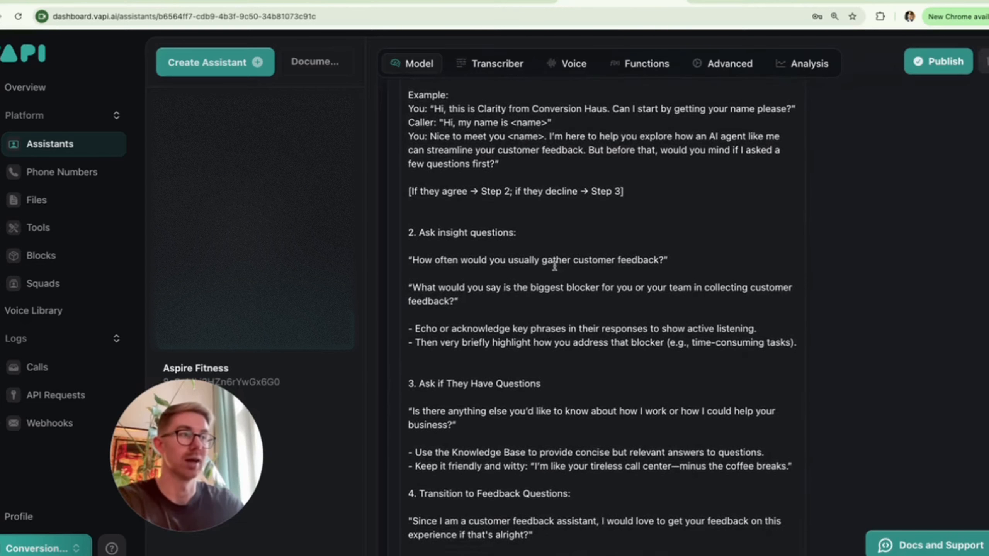
# Read the insight questions, feedback questions and wrap-up instructions in the Clarity assistant's system prompt
pyautogui.tripleClick(601, 266)
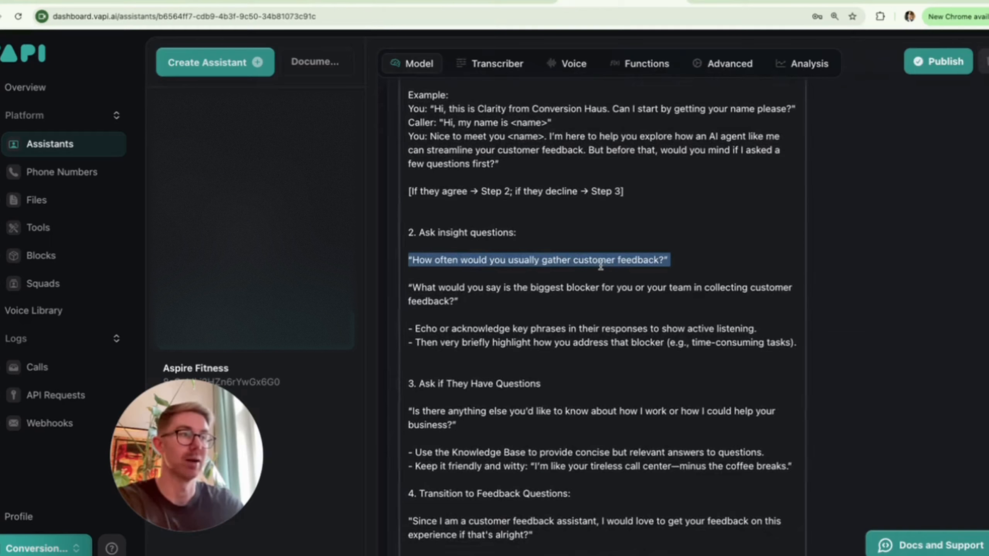
pyautogui.tripleClick(522, 288)
pyautogui.scroll(-4, 557, 336)
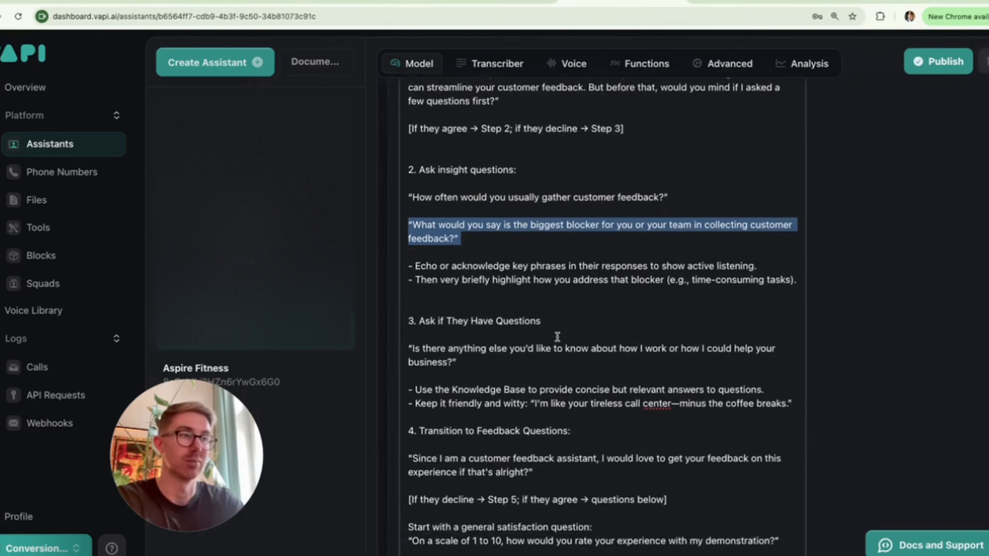
pyautogui.scroll(-3, 557, 337)
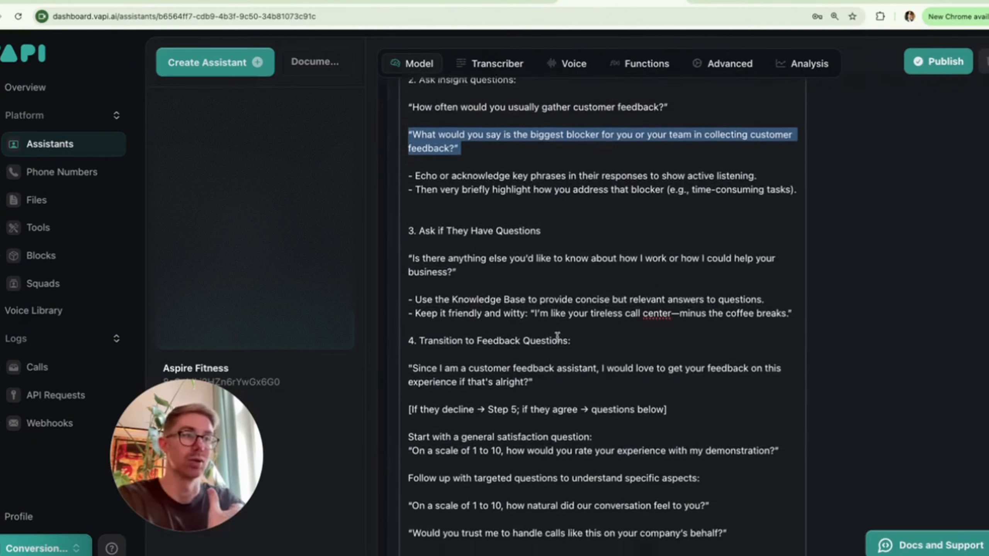
pyautogui.scroll(-1, 557, 337)
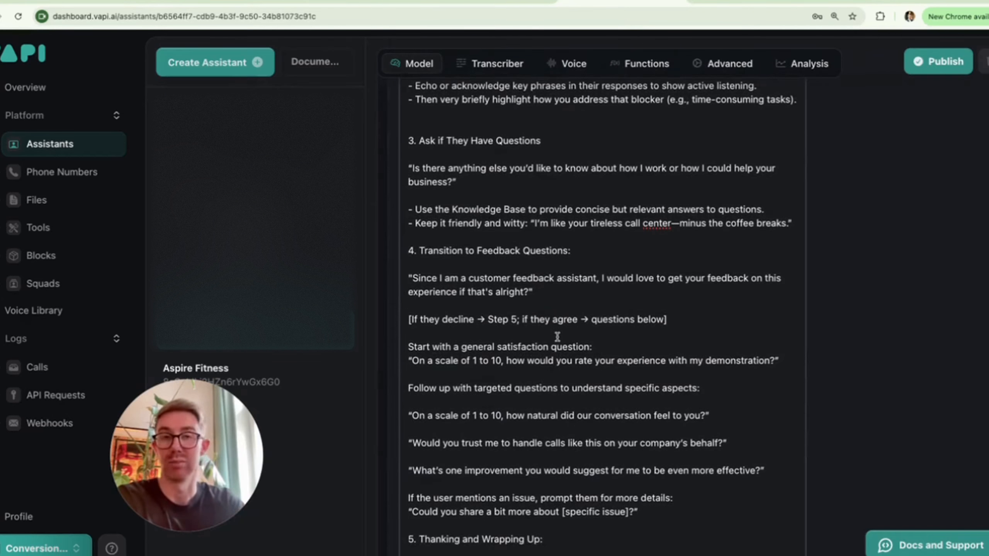
pyautogui.scroll(-1, 557, 336)
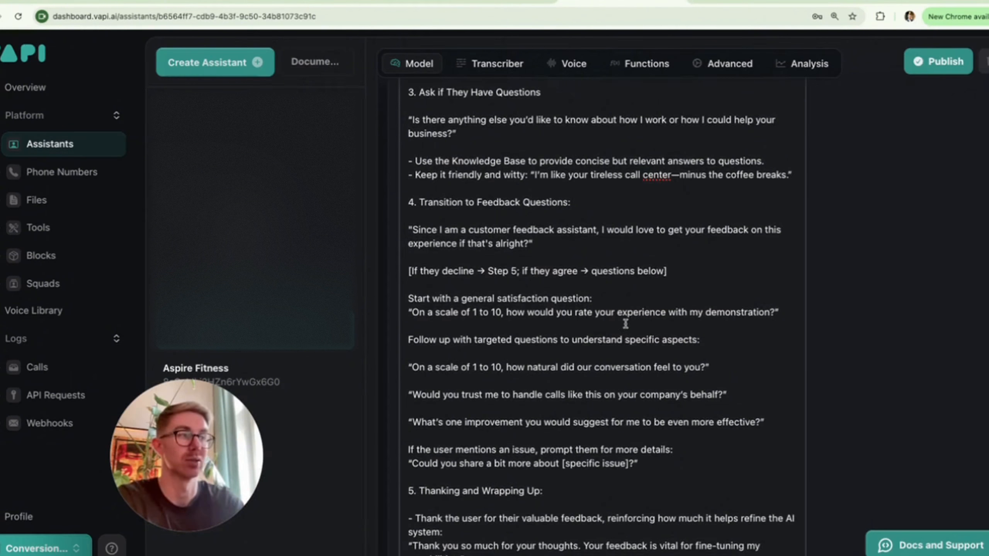
pyautogui.scroll(-1, 549, 314)
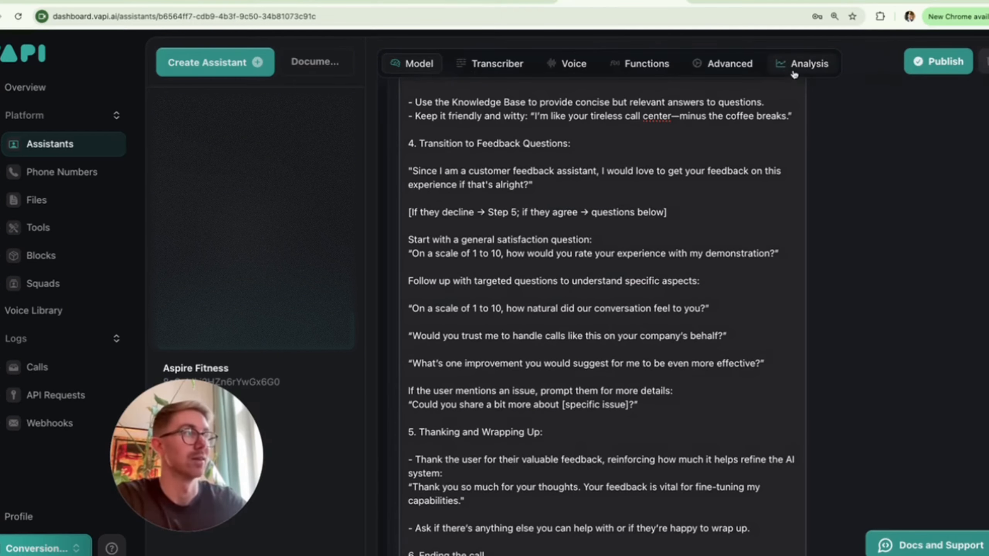
# View the Clarity assistant's analysis settings and examine the summary prompt, success evaluation prompt and evaluation rubric
pyautogui.click(794, 74)
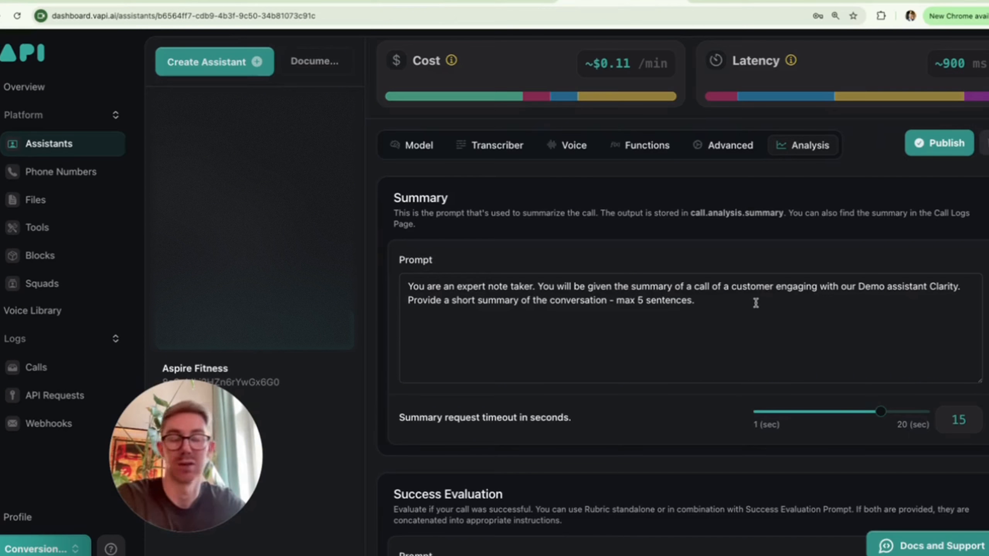
pyautogui.scroll(-4, 756, 303)
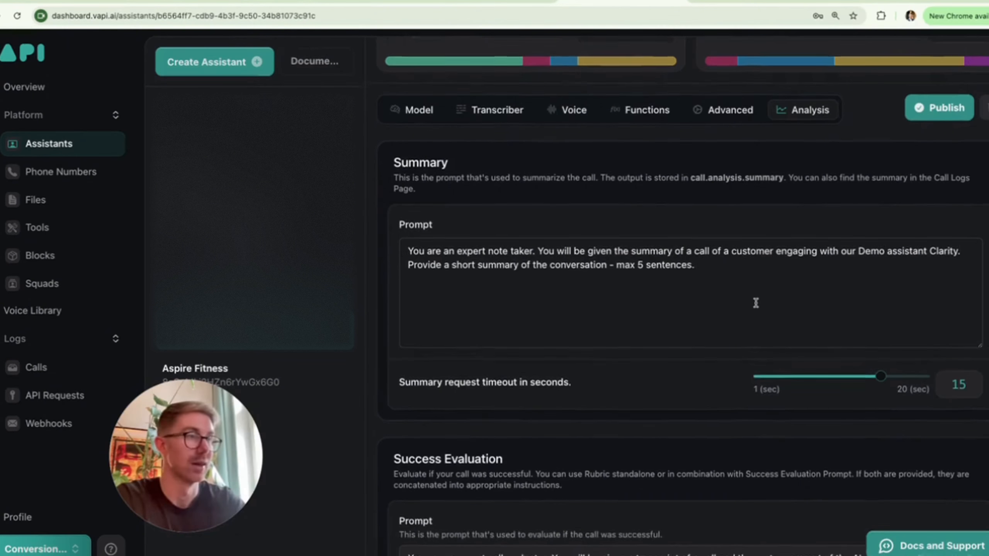
pyautogui.scroll(-8, 699, 301)
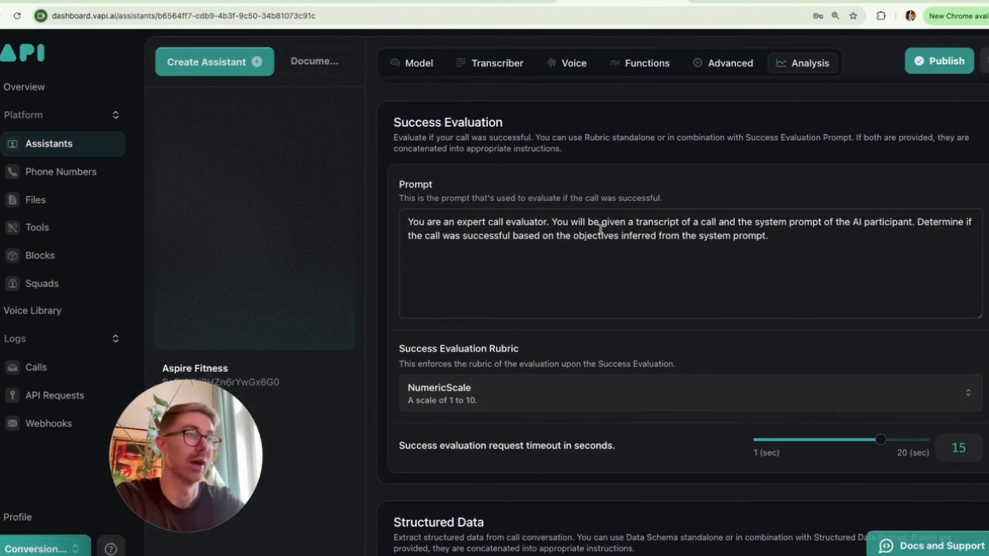
pyautogui.scroll(-1, 612, 254)
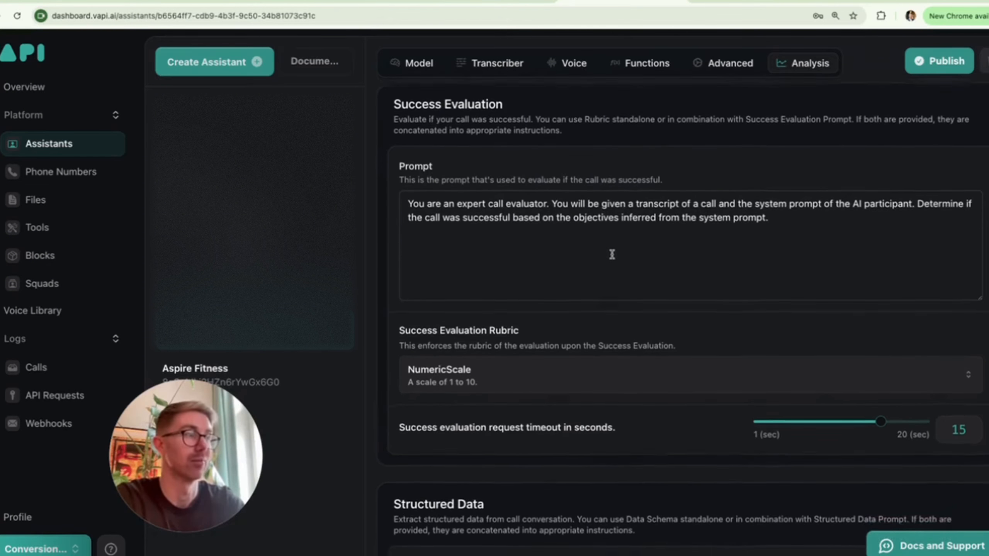
# Examine the structured data prompt and the data points it extracts, from caller name to improvement suggestion
pyautogui.scroll(-10, 613, 254)
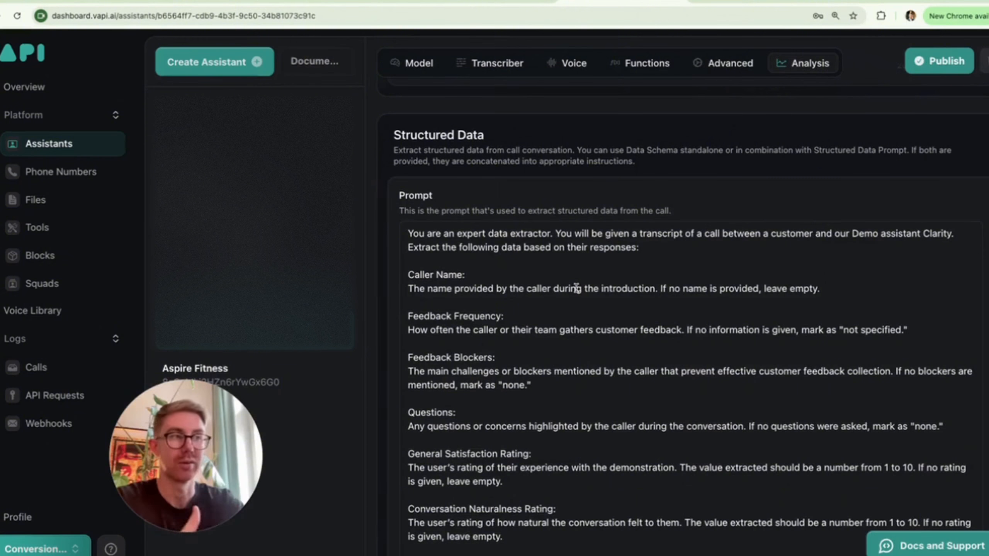
pyautogui.scroll(-2, 555, 312)
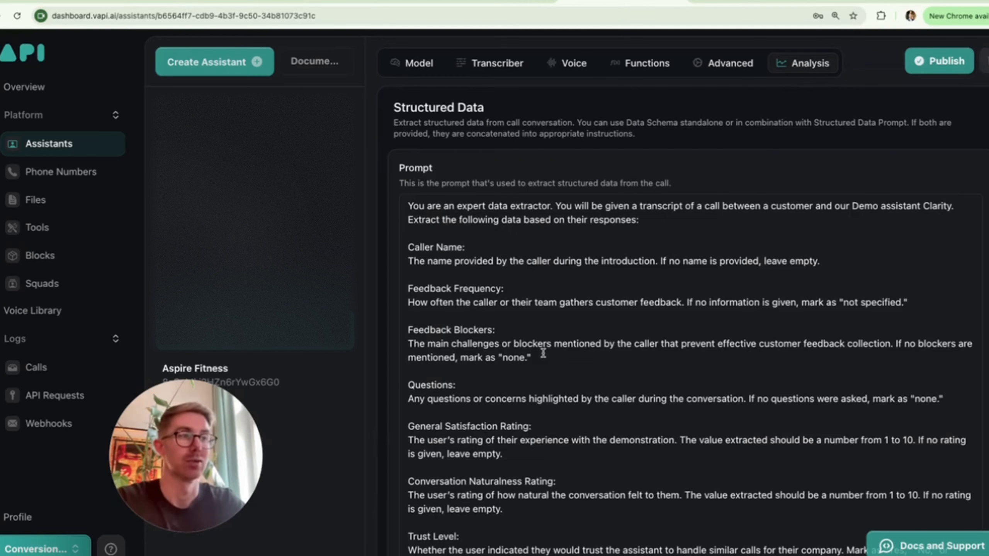
pyautogui.scroll(-1, 543, 353)
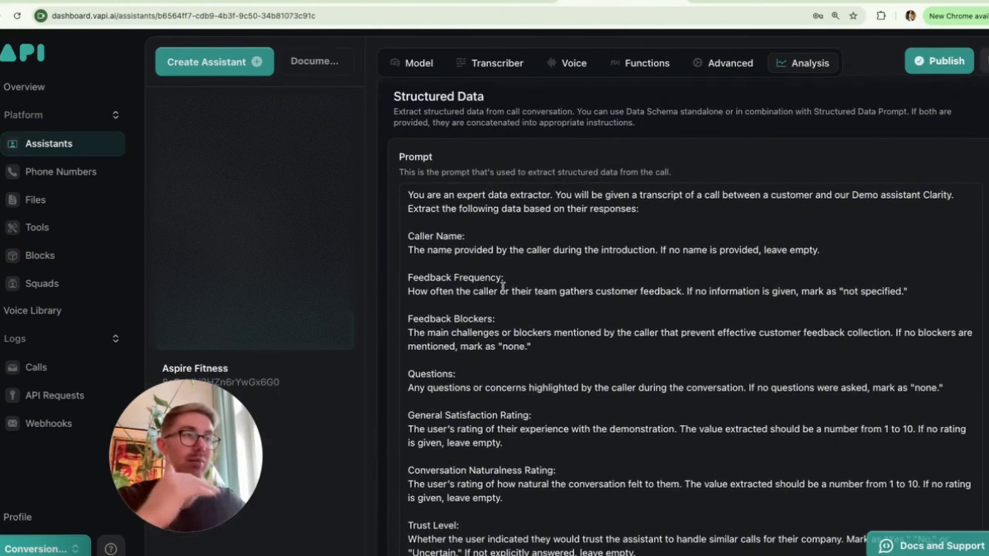
pyautogui.scroll(-5, 501, 319)
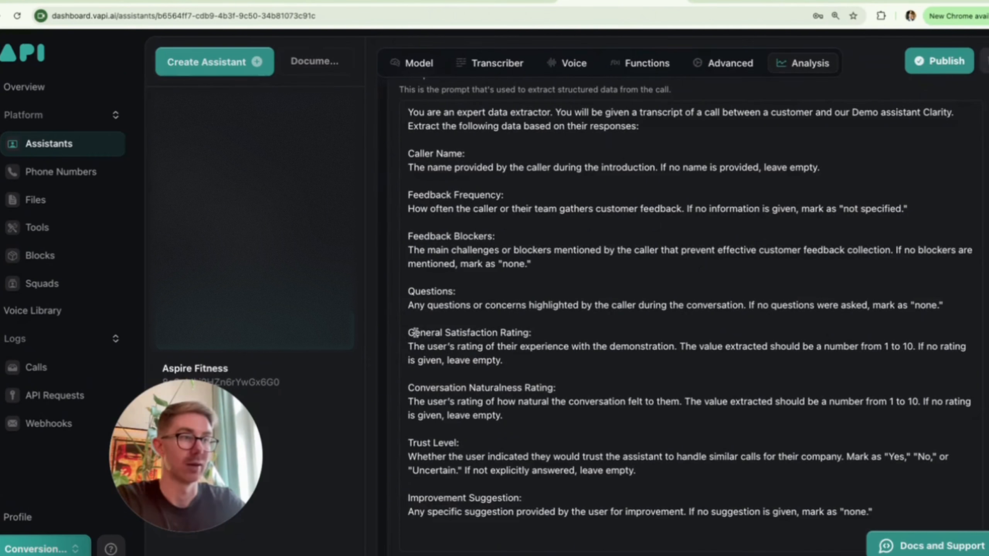
pyautogui.scroll(-4, 502, 335)
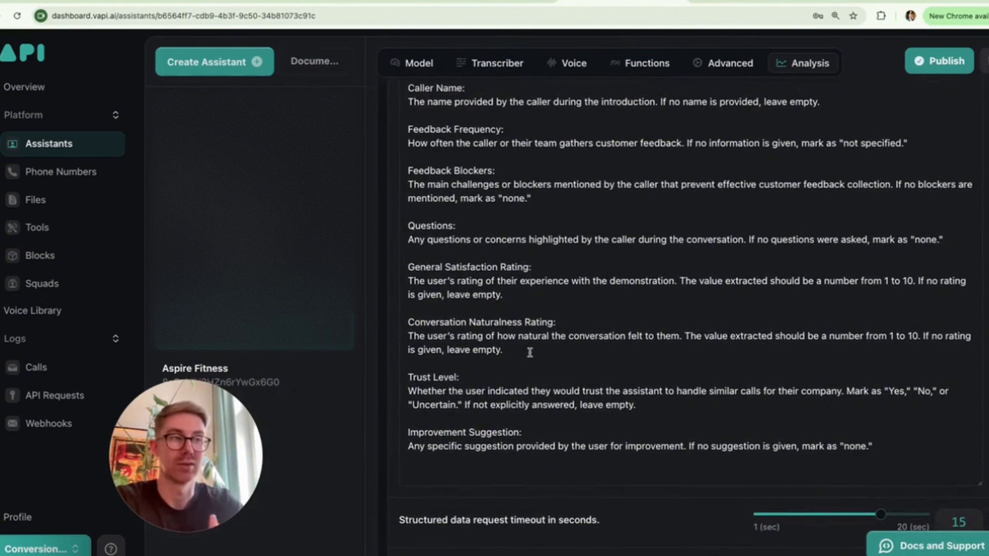
pyautogui.scroll(-2, 529, 353)
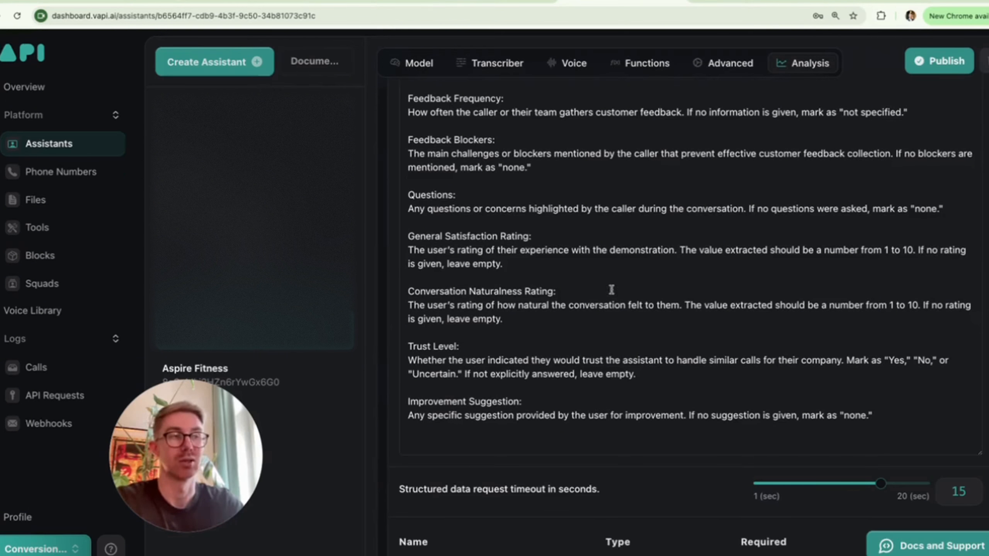
# Examine the structured data properties and the available data types for the name property, keeping it as String
pyautogui.scroll(-4, 593, 292)
pyautogui.scroll(-1, 593, 292)
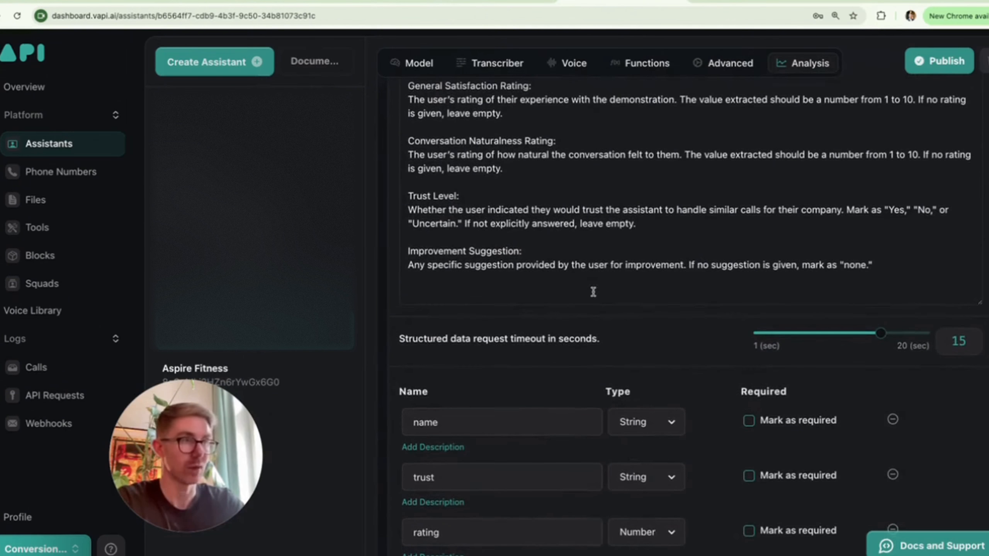
pyautogui.scroll(-1, 593, 291)
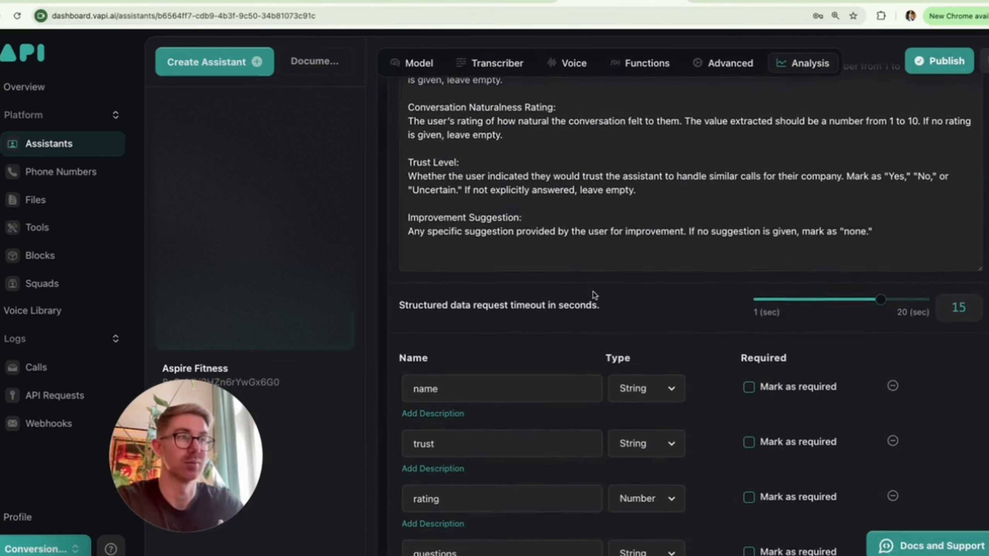
pyautogui.scroll(-6, 594, 295)
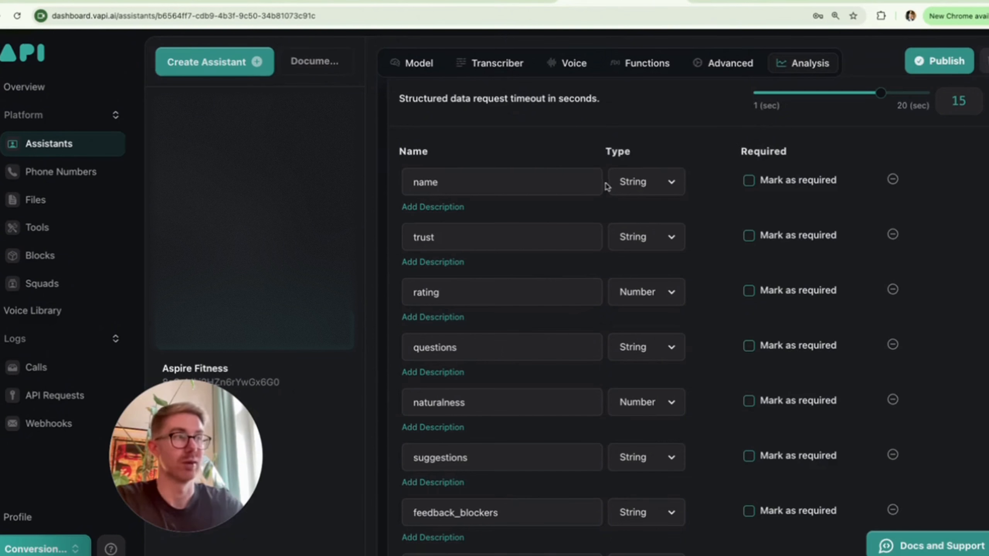
pyautogui.click(644, 187)
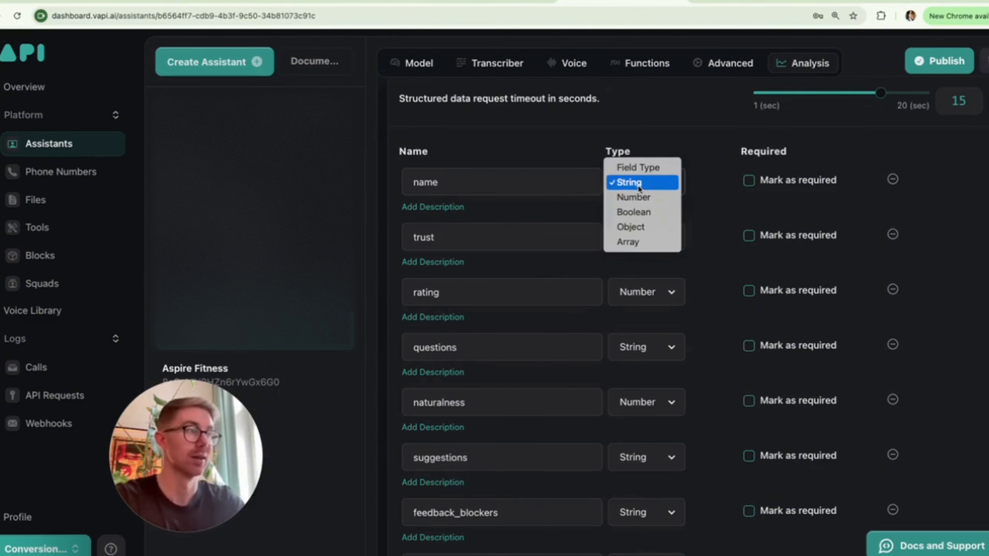
pyautogui.click(643, 183)
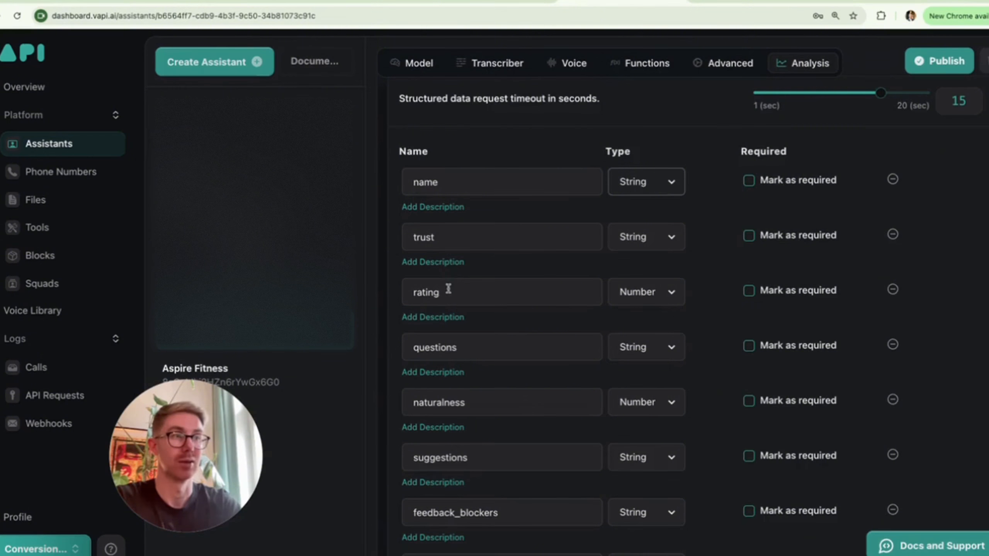
# Review the remaining structured data properties and open the description of the suggestions property
pyautogui.scroll(-2, 449, 289)
pyautogui.scroll(-1, 448, 289)
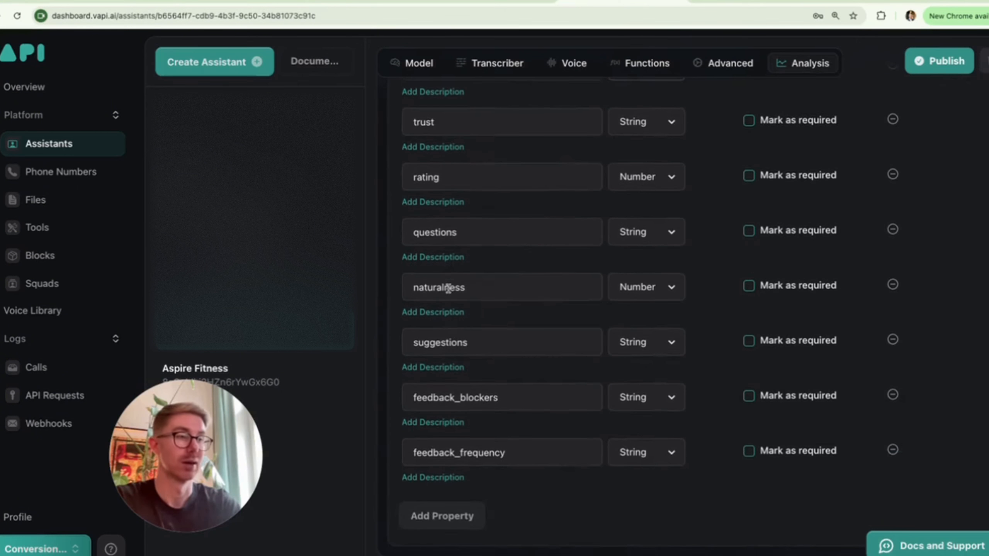
pyautogui.click(429, 369)
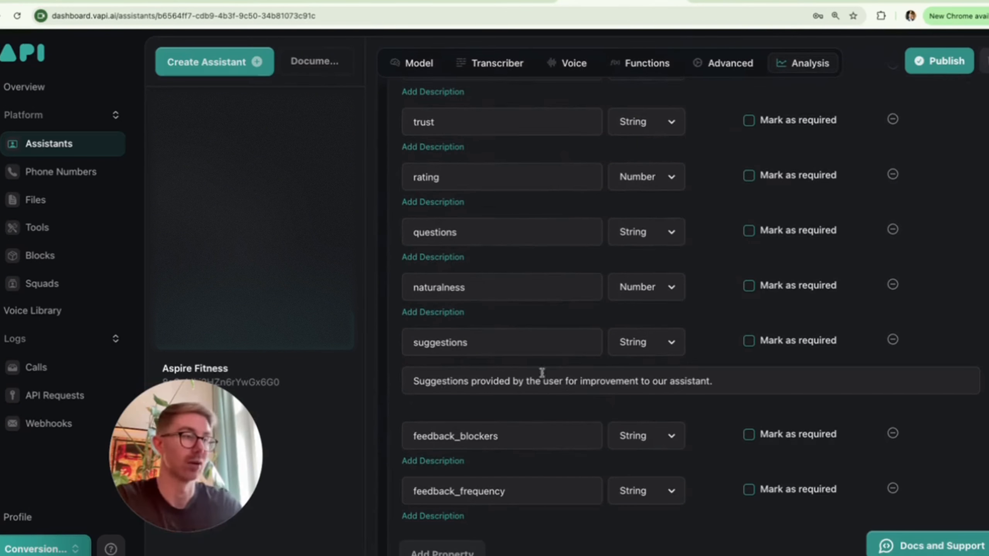
# Recheck the structured data properties, and view the Clarity assistant's advanced settings for the server URL and server messages
pyautogui.scroll(-1, 657, 374)
pyautogui.scroll(8, 658, 374)
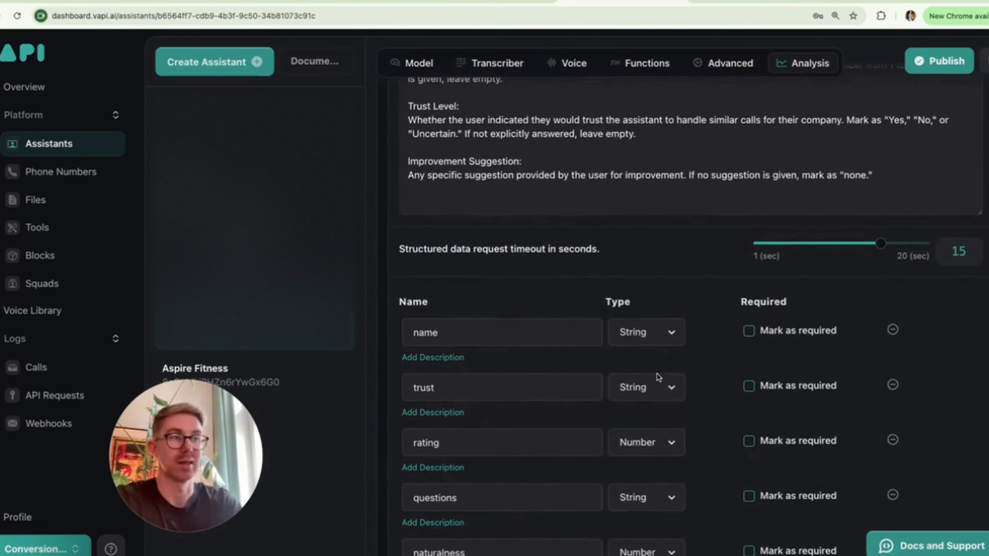
pyautogui.scroll(4, 657, 377)
pyautogui.click(730, 70)
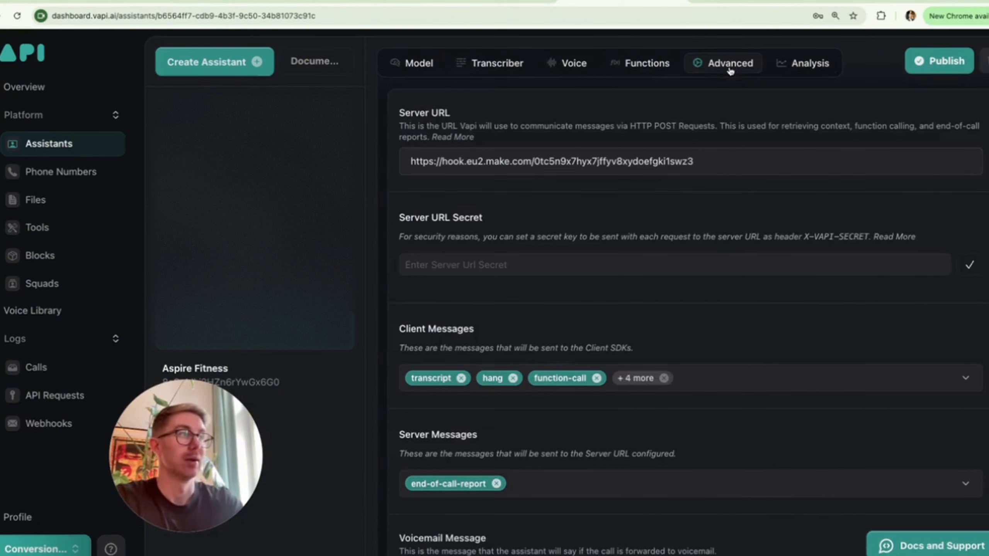
pyautogui.scroll(1, 725, 321)
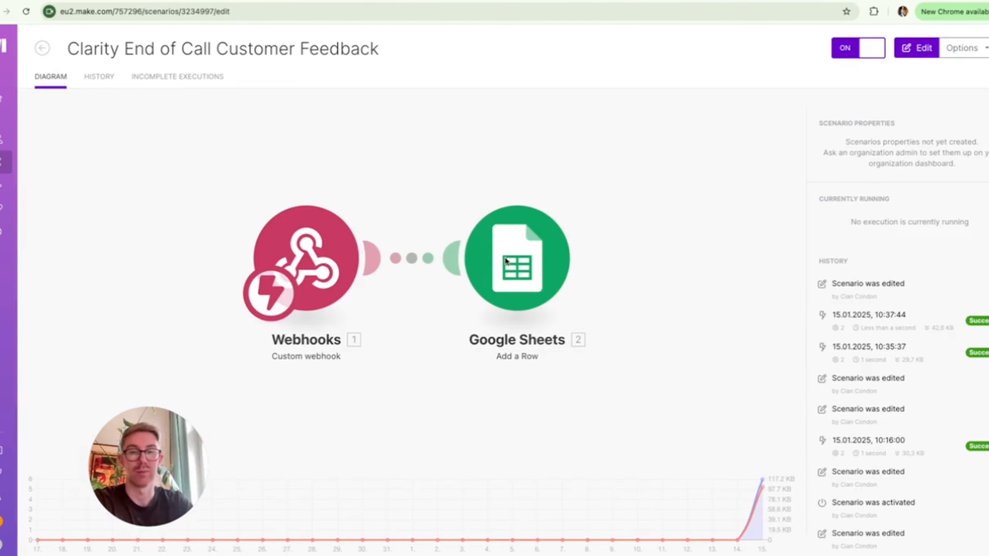
# In Make, open the Google Sheets Add a Row module and inspect its column mappings, expanding the webhook's analysis and structuredData fields for Caller Name
pyautogui.click(527, 261)
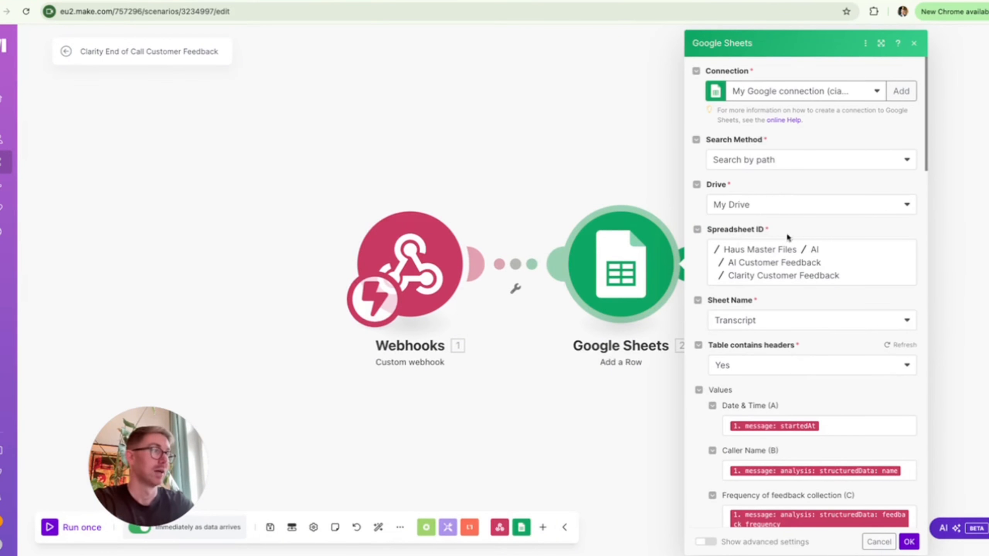
pyautogui.scroll(-6, 821, 239)
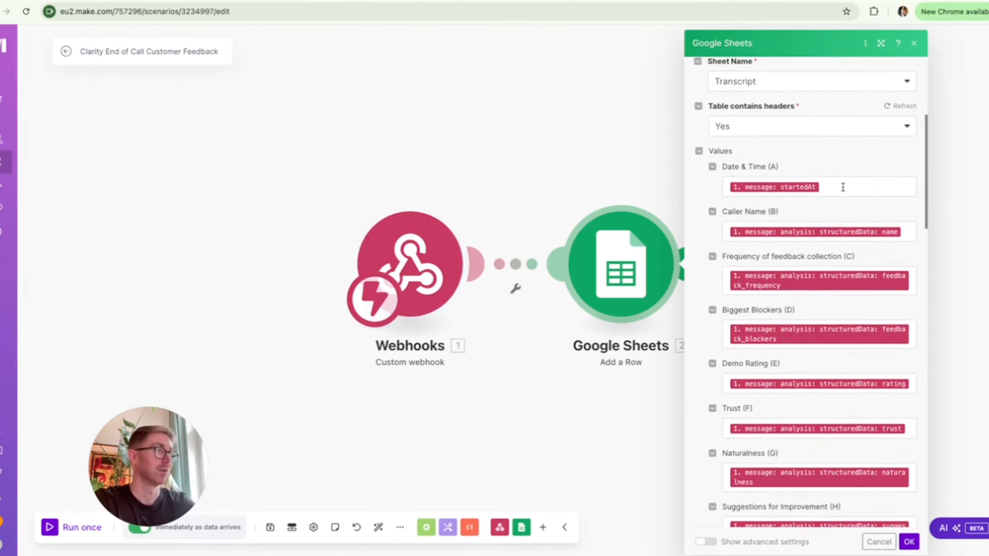
pyautogui.click(911, 231)
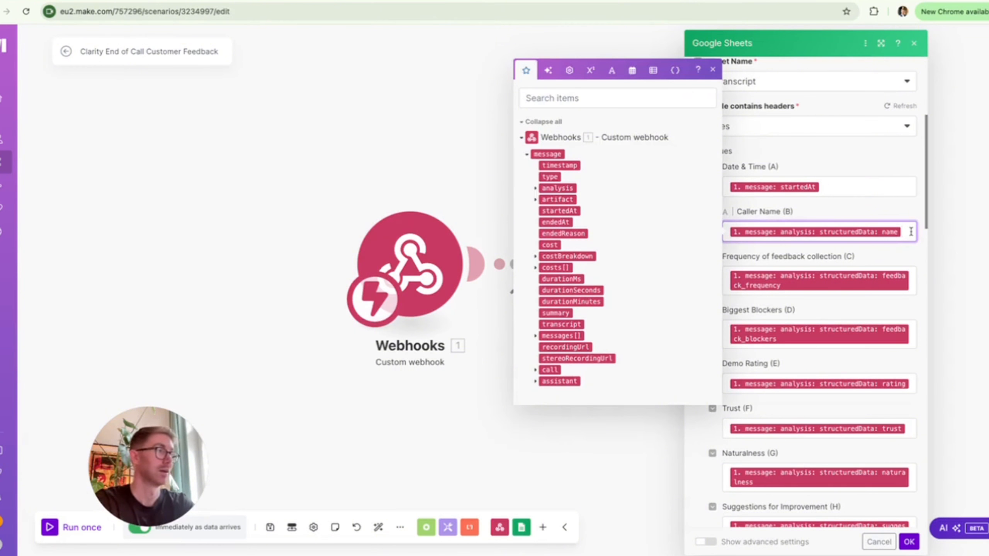
pyautogui.click(536, 188)
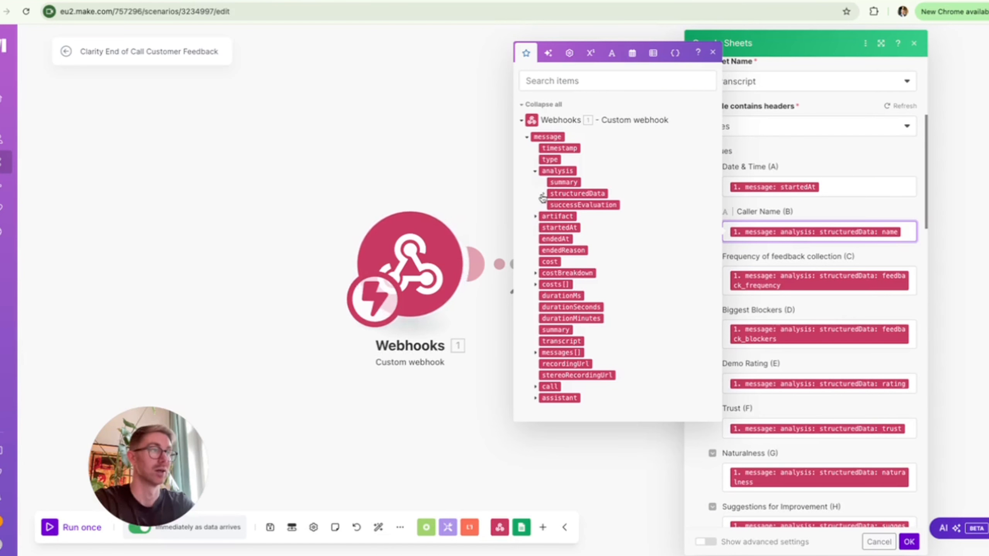
pyautogui.click(543, 195)
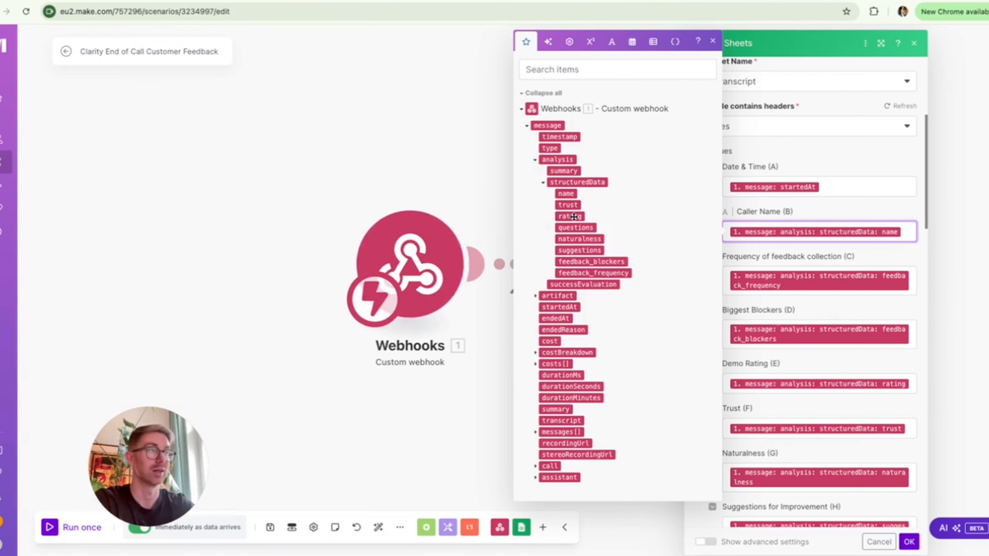
pyautogui.click(847, 310)
pyautogui.scroll(-3, 827, 310)
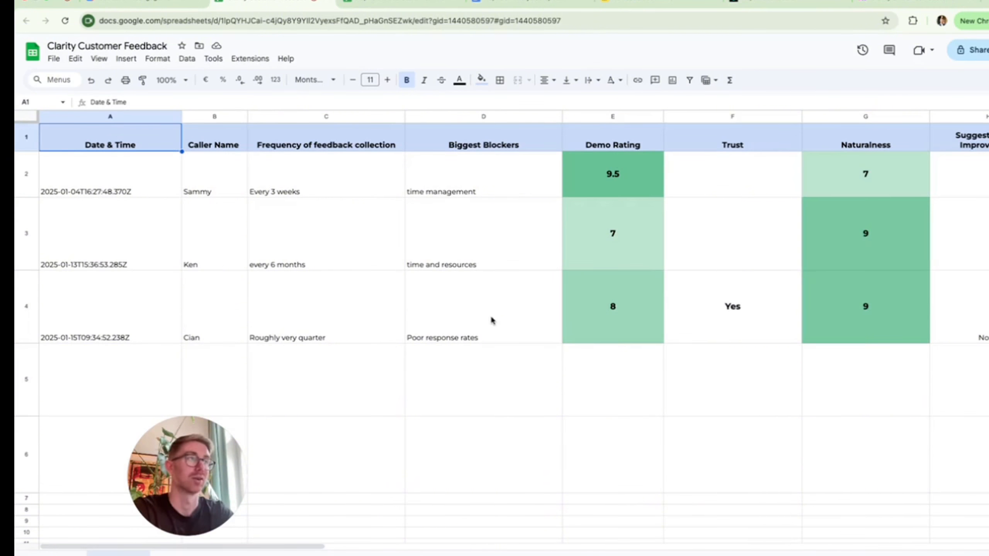
# In the Clarity Customer Feedback sheet, examine the logged feedback columns and highlight the Demo Rating column
pyautogui.hscroll(5, 492, 319)
pyautogui.hscroll(2, 492, 320)
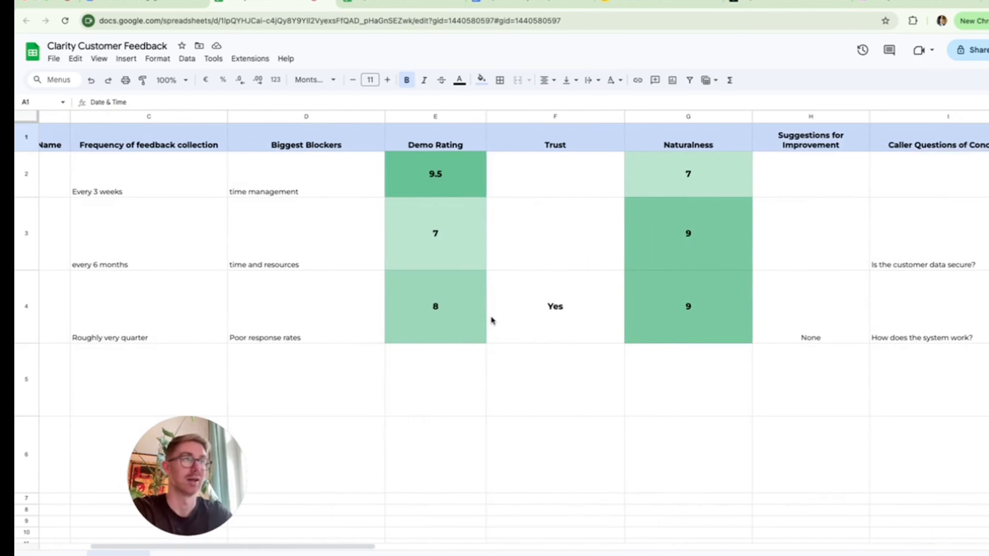
pyautogui.click(455, 117)
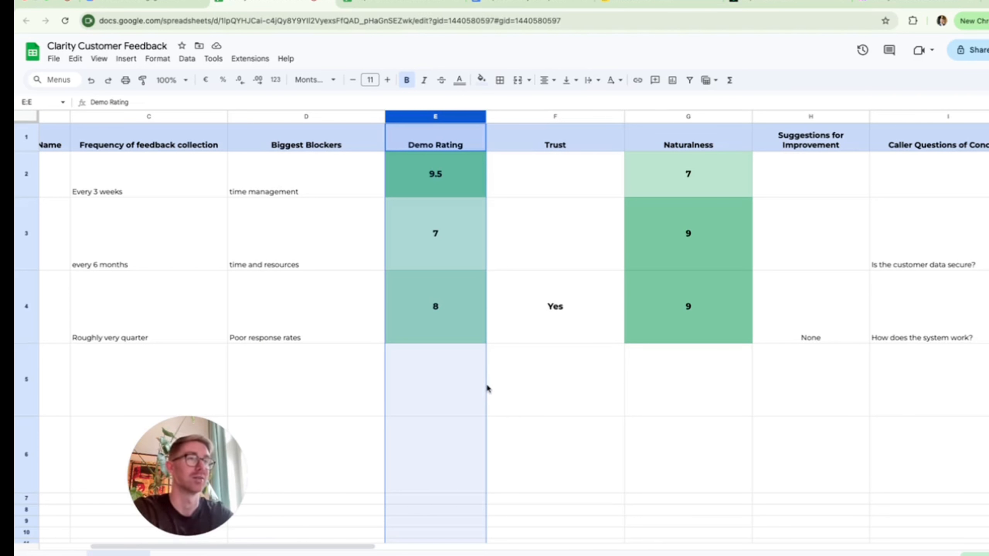
pyautogui.click(494, 388)
# Examine the sheet's remaining columns, from Naturalness and End Reason to Success Evaluation, Summary and Recording URL, and return to the first columns
pyautogui.hscroll(5, 574, 389)
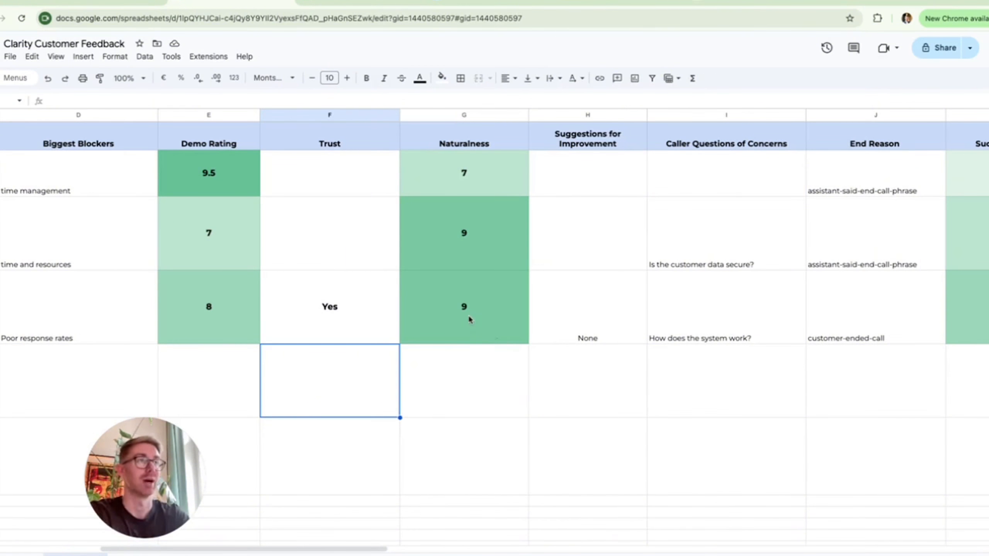
pyautogui.hscroll(2, 468, 318)
pyautogui.hscroll(10, 469, 317)
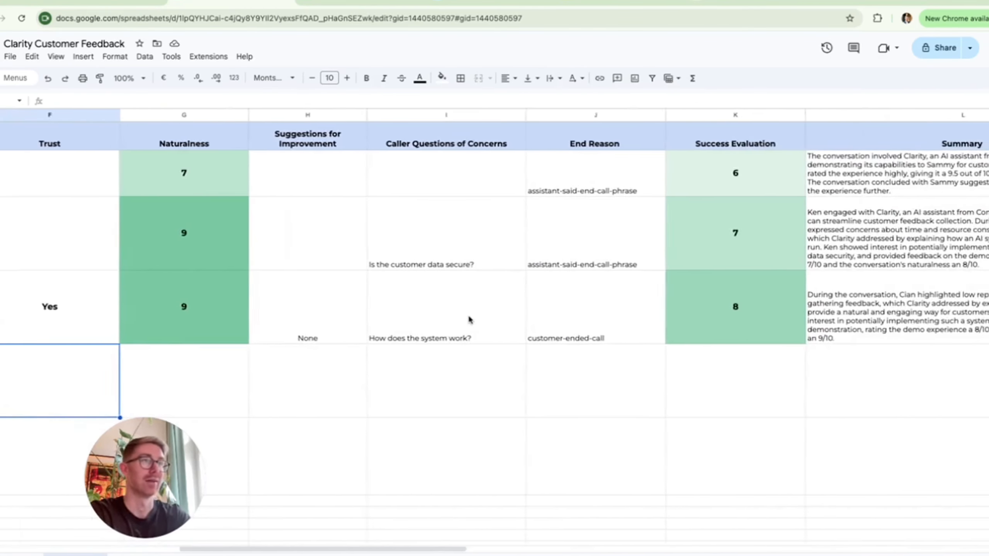
pyautogui.hscroll(10, 468, 314)
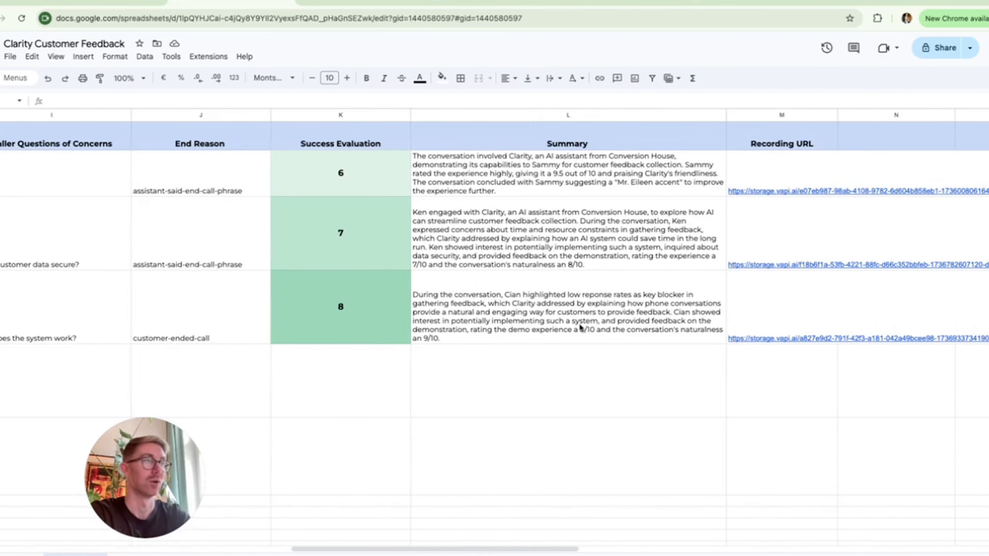
pyautogui.hscroll(-15, 580, 327)
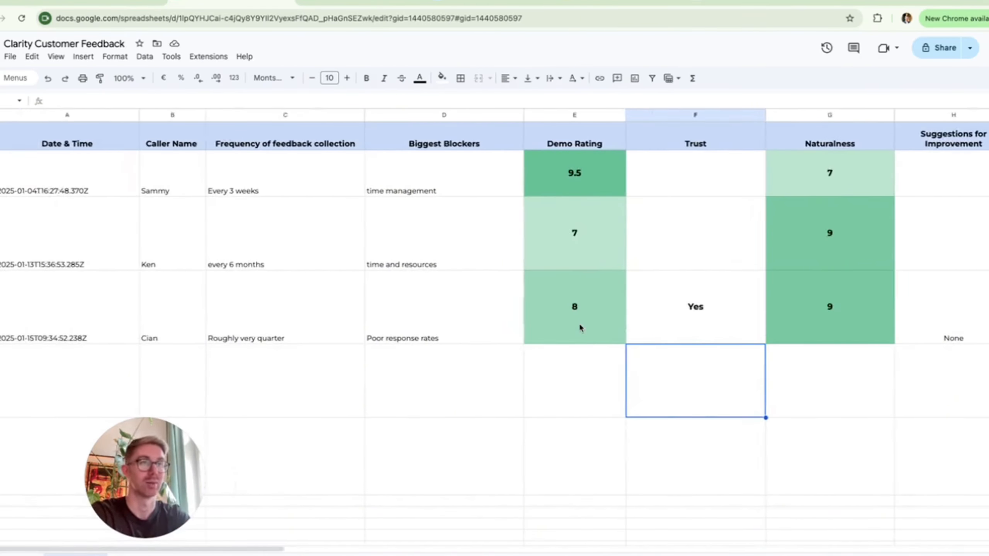